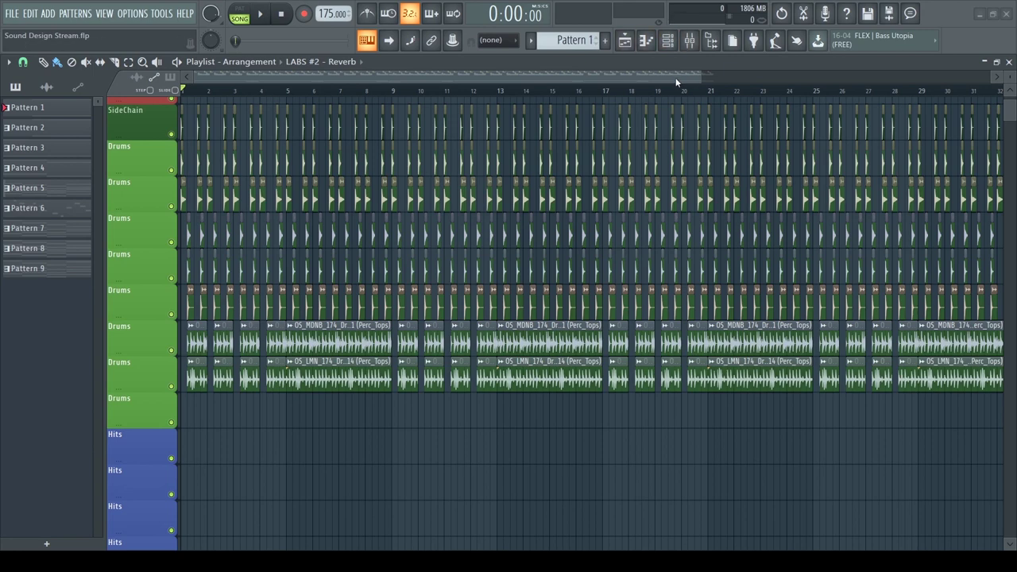
# Step: Scroll the playlist, then open the Serum bass instrument from the channel list and close it again
pyautogui.scroll(2, 658, 79)
pyautogui.scroll(-8, 362, 119)
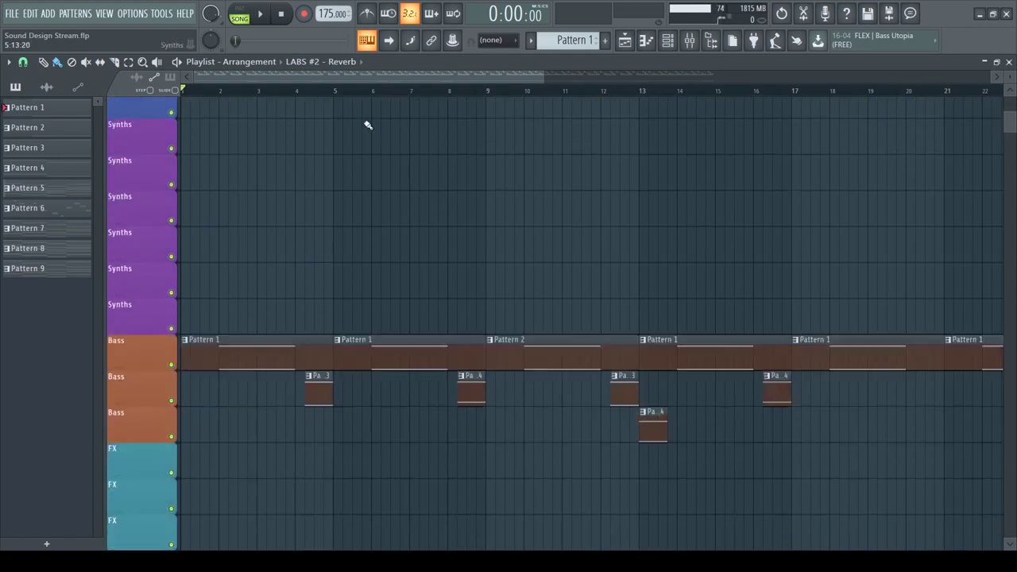
pyautogui.scroll(-1, 368, 140)
pyautogui.press('F6')
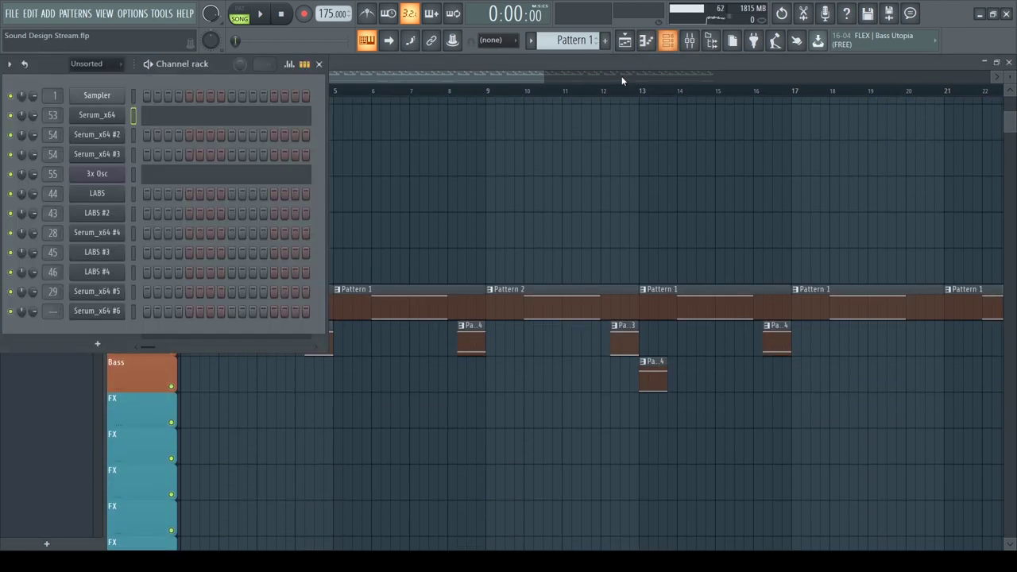
pyautogui.click(101, 116)
pyautogui.moveTo(250, 66); pyautogui.dragTo(330, 60)
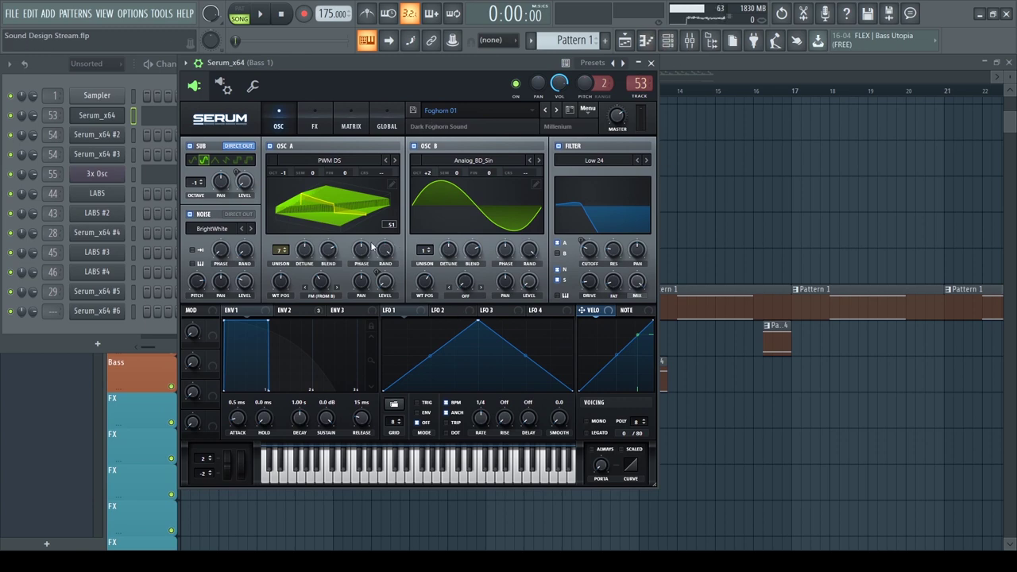
pyautogui.click(651, 63)
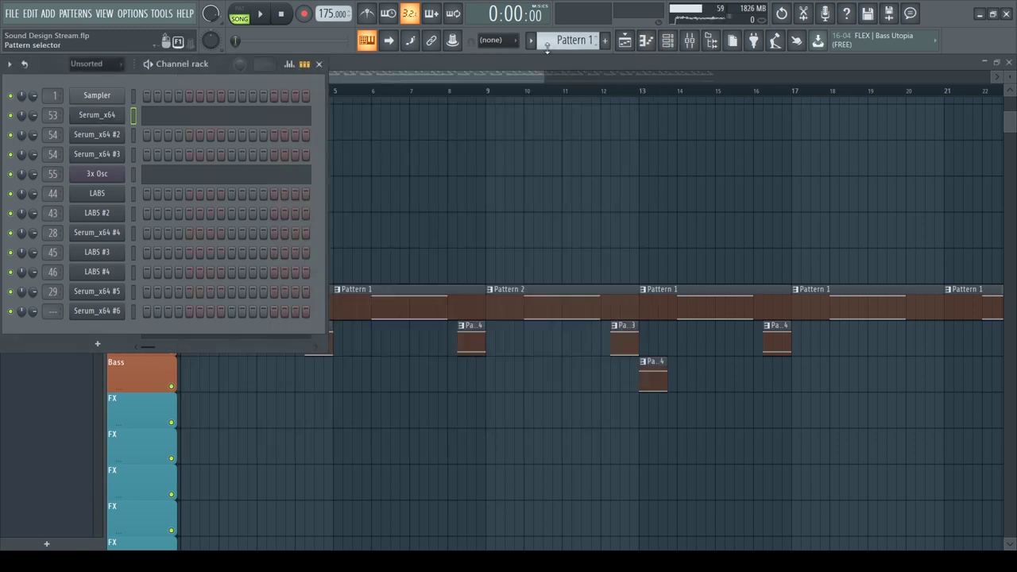
pyautogui.click(508, 75)
# Step: Review the bass clips of Patterns 1 and 2 across the 32-bar playlist arrangement
pyautogui.scroll(5, 490, 142)
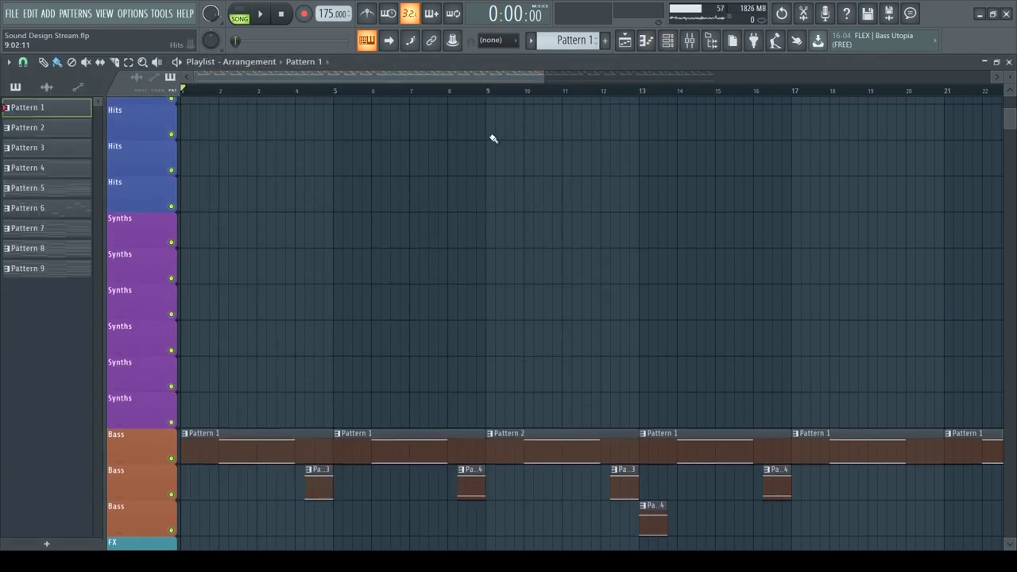
pyautogui.scroll(6, 492, 147)
pyautogui.scroll(-3, 397, 120)
pyautogui.scroll(-10, 380, 123)
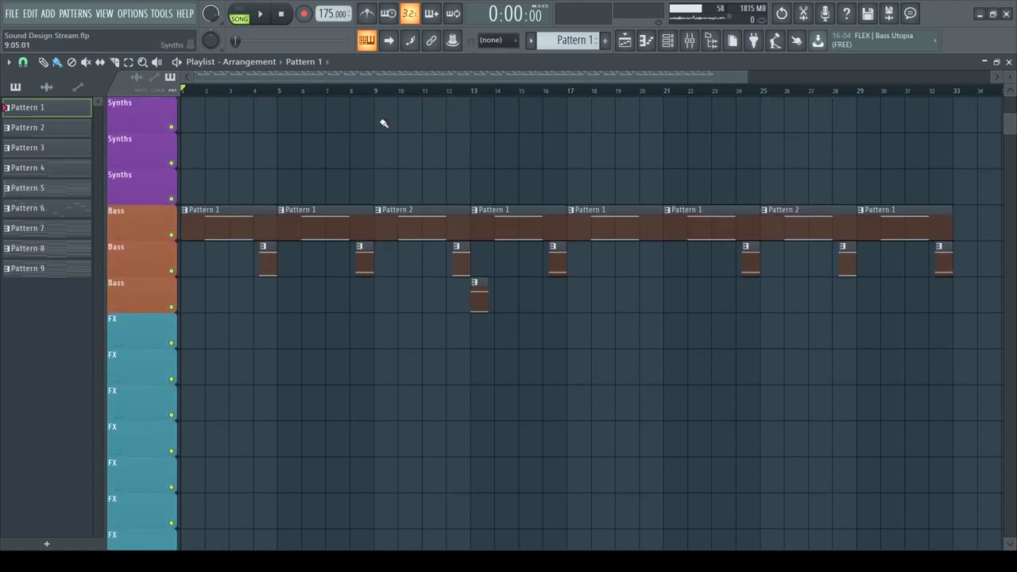
pyautogui.scroll(-2, 370, 155)
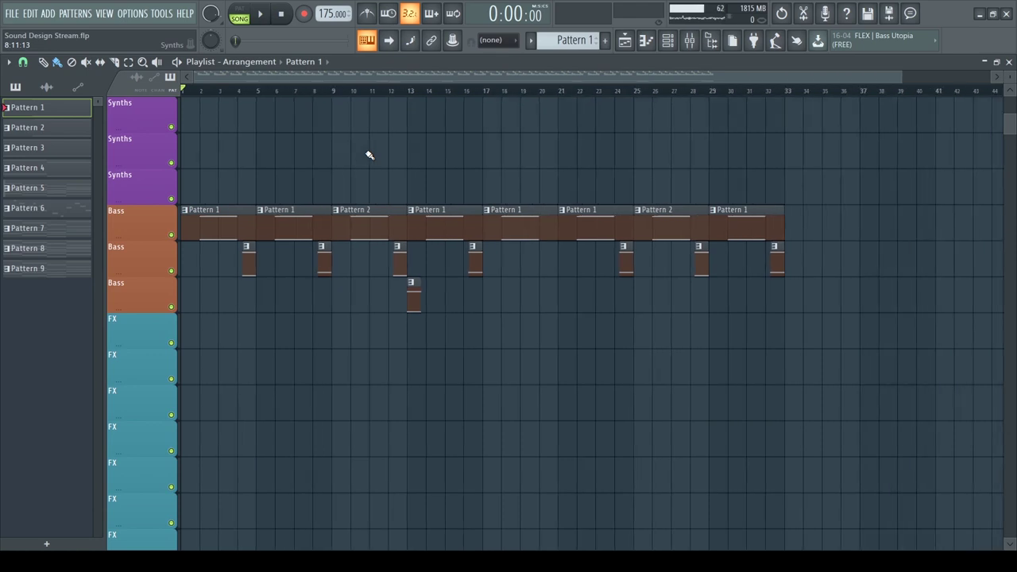
pyautogui.scroll(5, 368, 154)
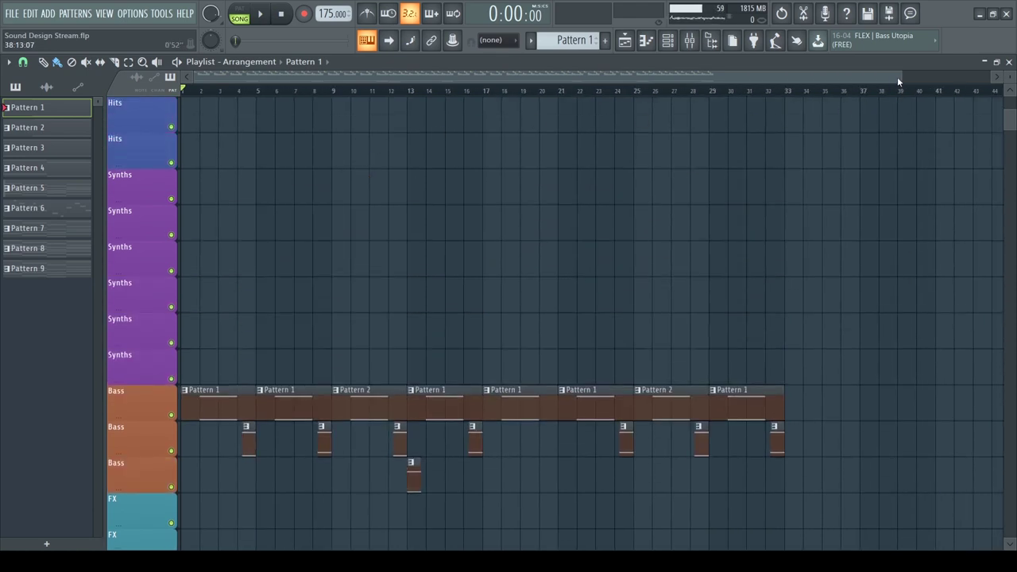
pyautogui.moveTo(898, 77); pyautogui.dragTo(749, 100)
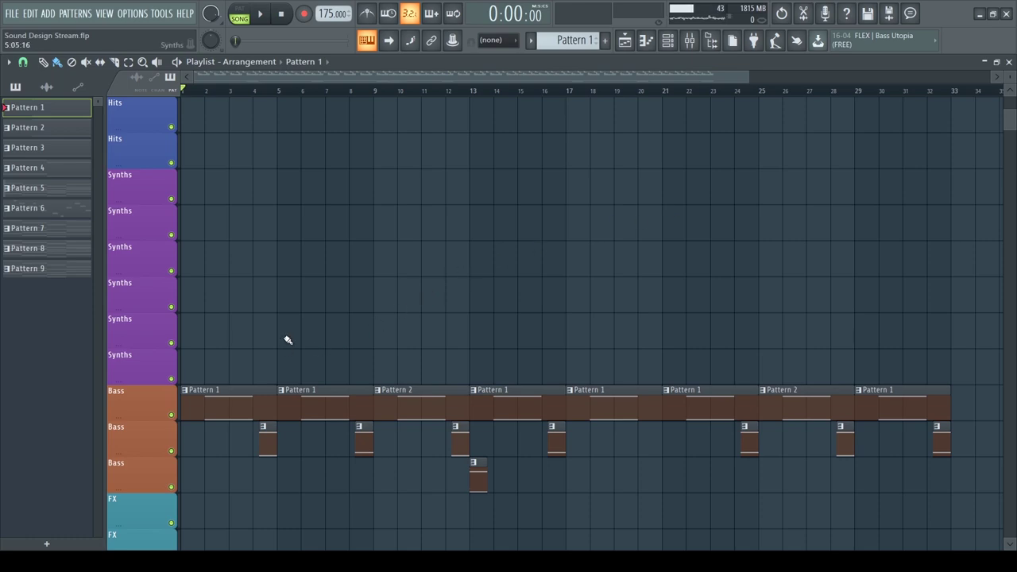
# Step: Start the drum-and-bass arrangement playing from bar 1 and scroll the playlist while it runs
pyautogui.scroll(10, 334, 164)
pyautogui.press('space')
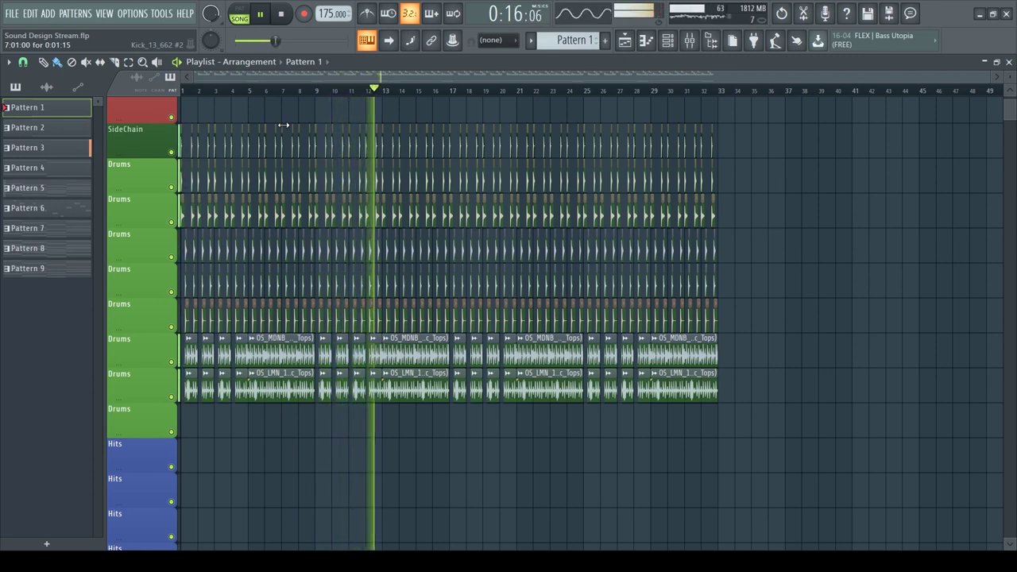
pyautogui.scroll(-10, 422, 221)
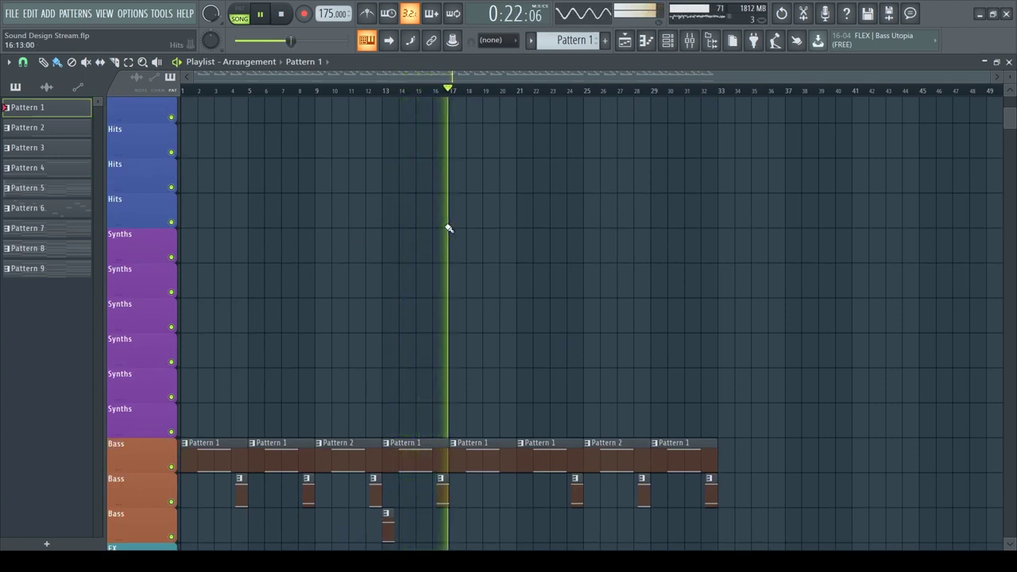
# Step: Stop the song, audition the pattern in the Channel rack, and mute the 3x Osc channel
pyautogui.press('space')
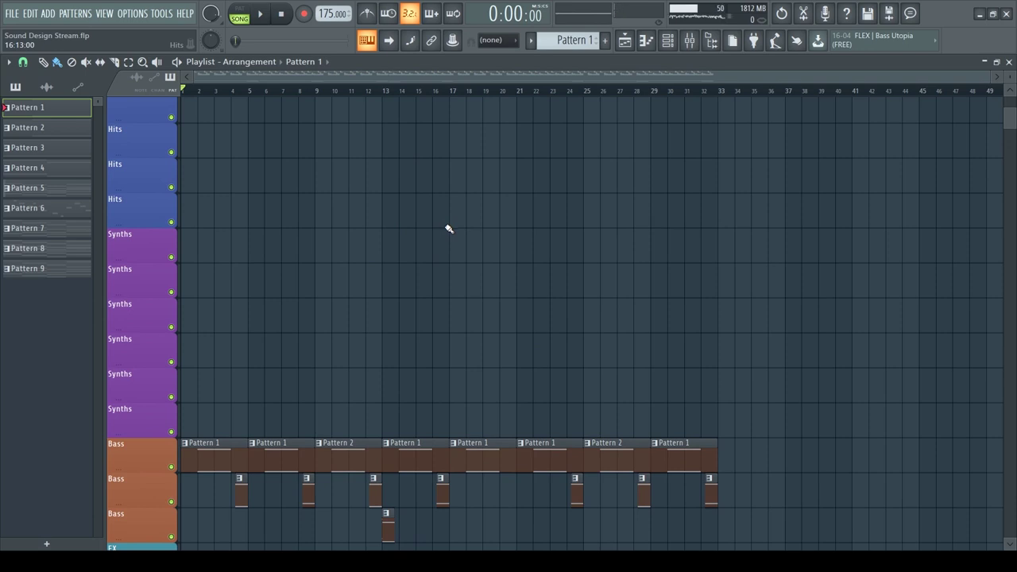
pyautogui.scroll(3, 461, 207)
pyautogui.scroll(-5, 535, 139)
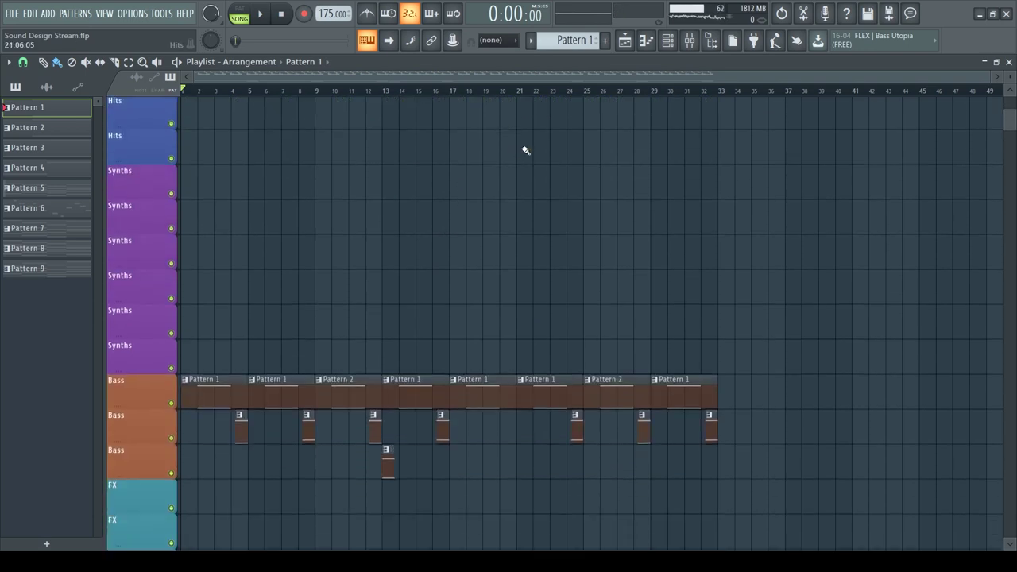
pyautogui.press('F6')
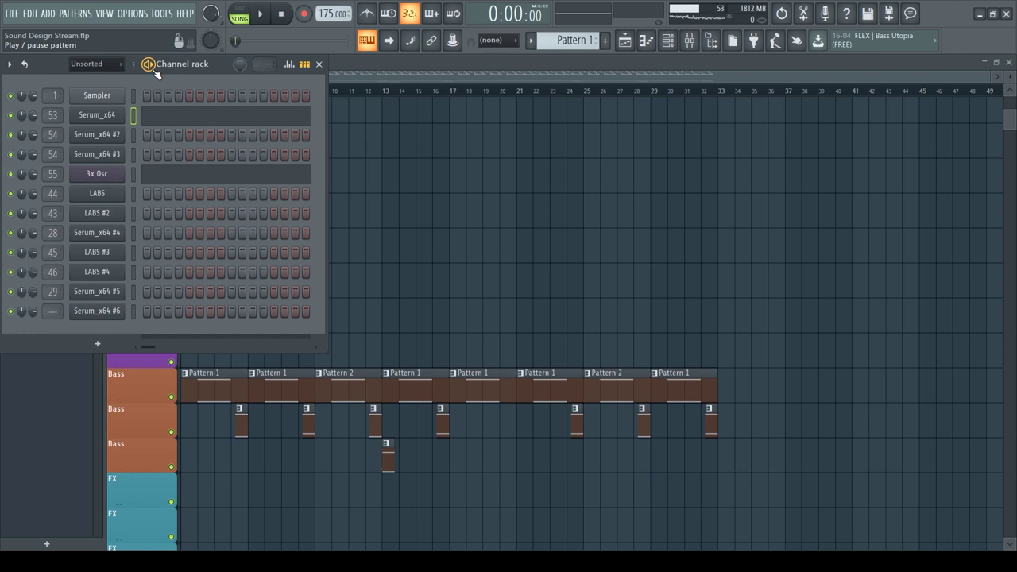
pyautogui.click(155, 71)
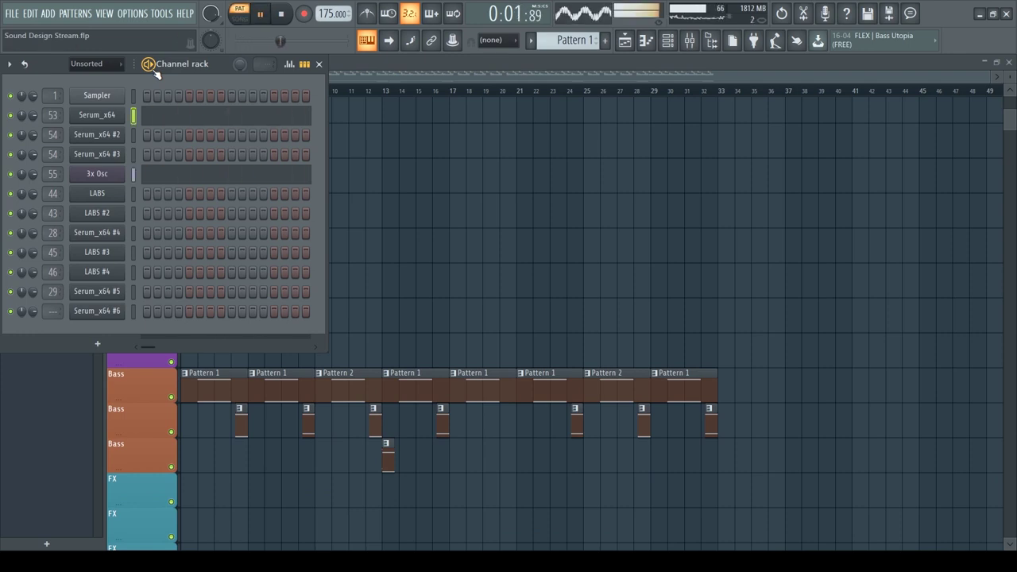
pyautogui.click(10, 176)
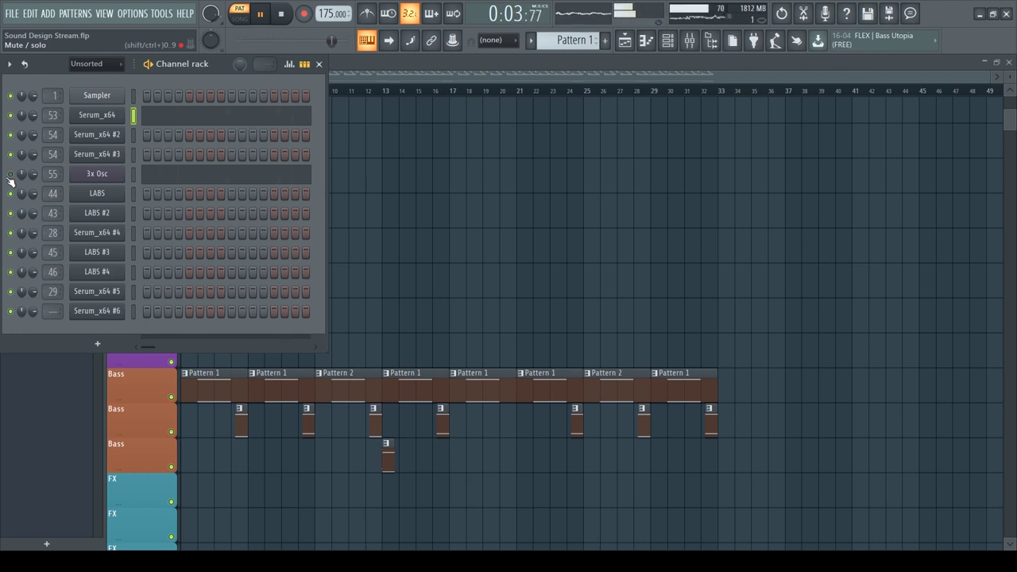
pyautogui.press('space')
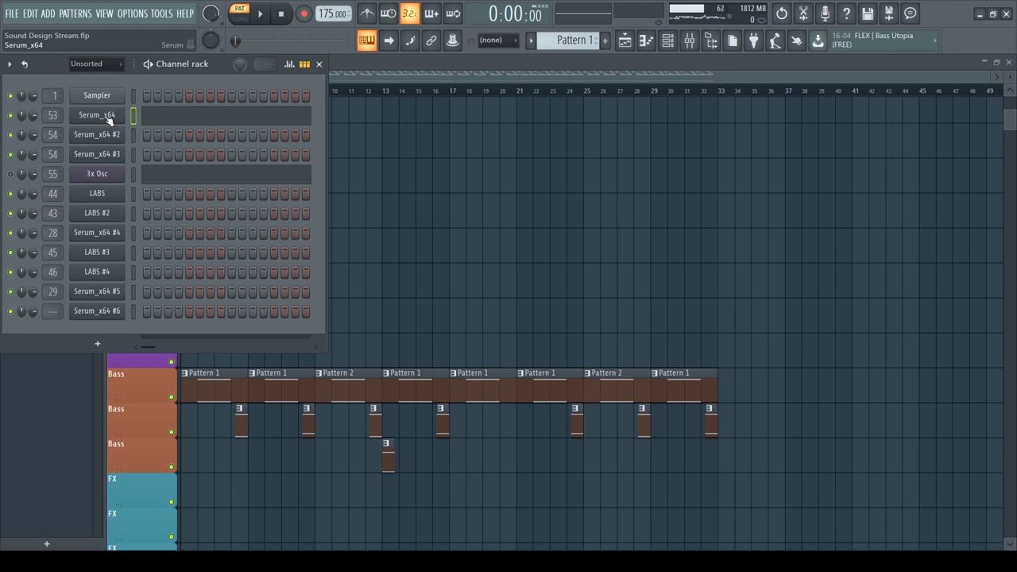
# Step: Open the Serum_x64 foghorn instrument and browse its FX, MATRIX and GLOBAL pages before returning to OSC
pyautogui.click(109, 117)
pyautogui.moveTo(365, 52); pyautogui.dragTo(440, 62)
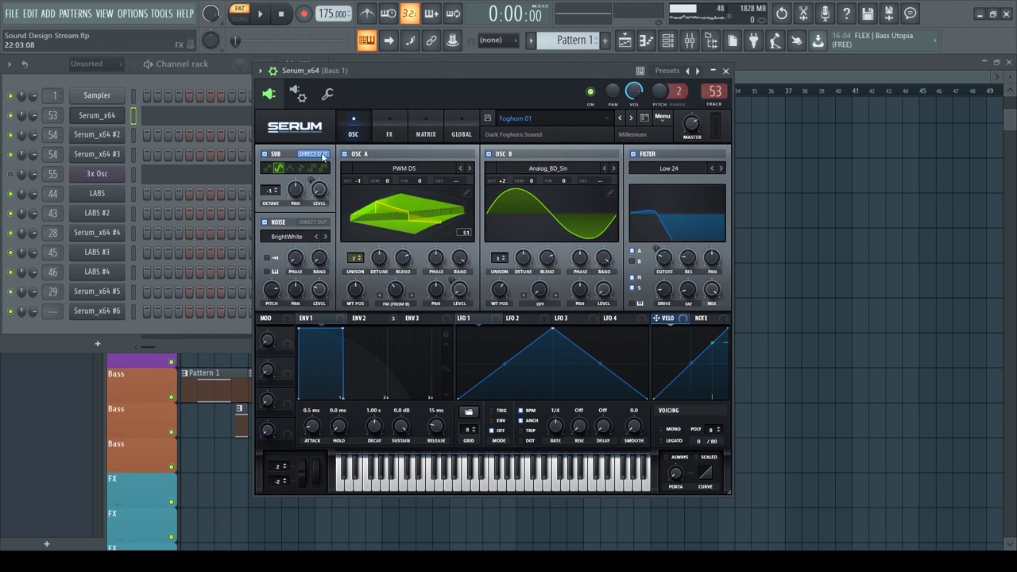
pyautogui.click(389, 131)
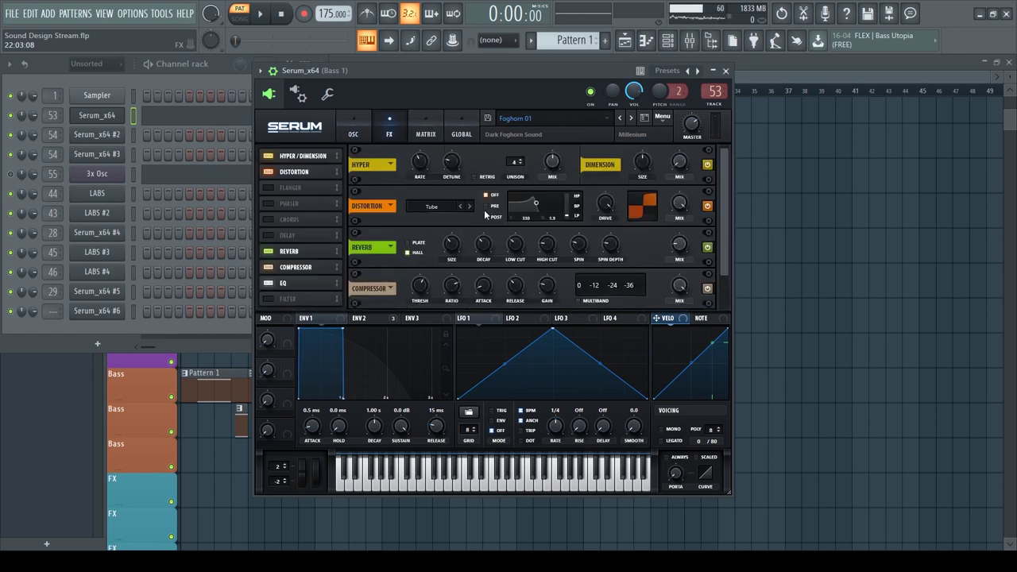
pyautogui.scroll(-2, 726, 240)
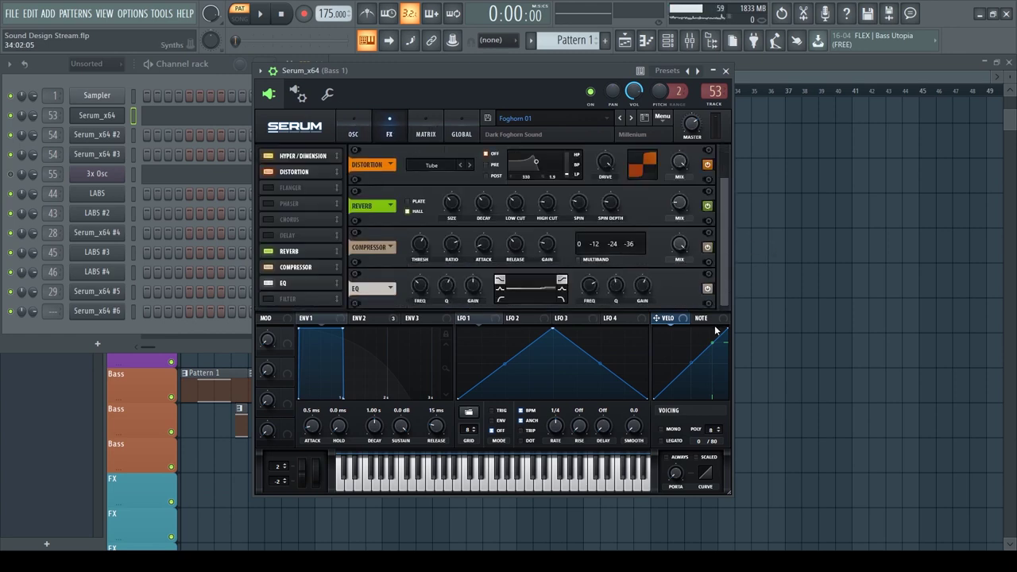
pyautogui.scroll(2, 723, 170)
pyautogui.click(426, 132)
pyautogui.click(464, 124)
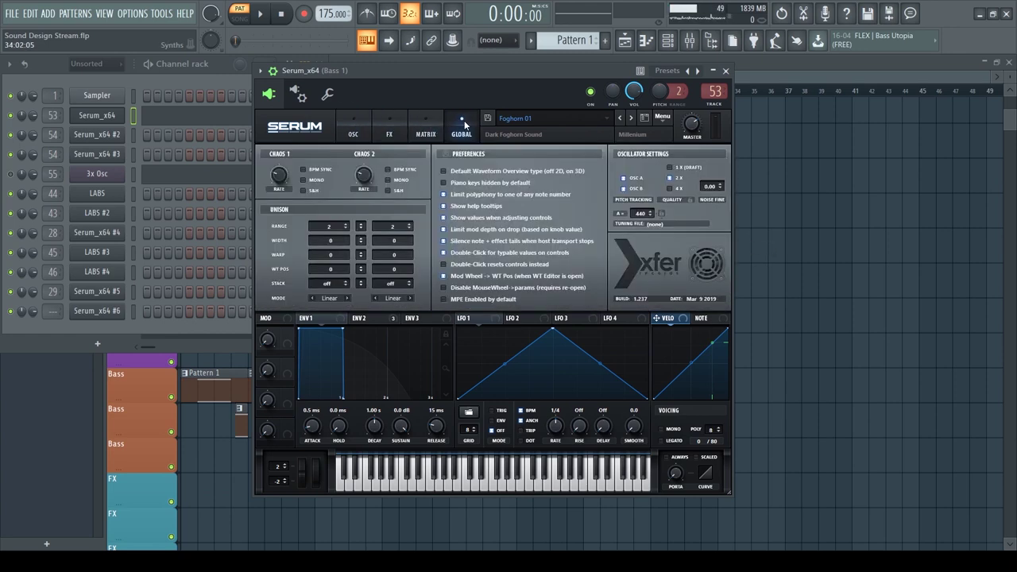
pyautogui.click(353, 127)
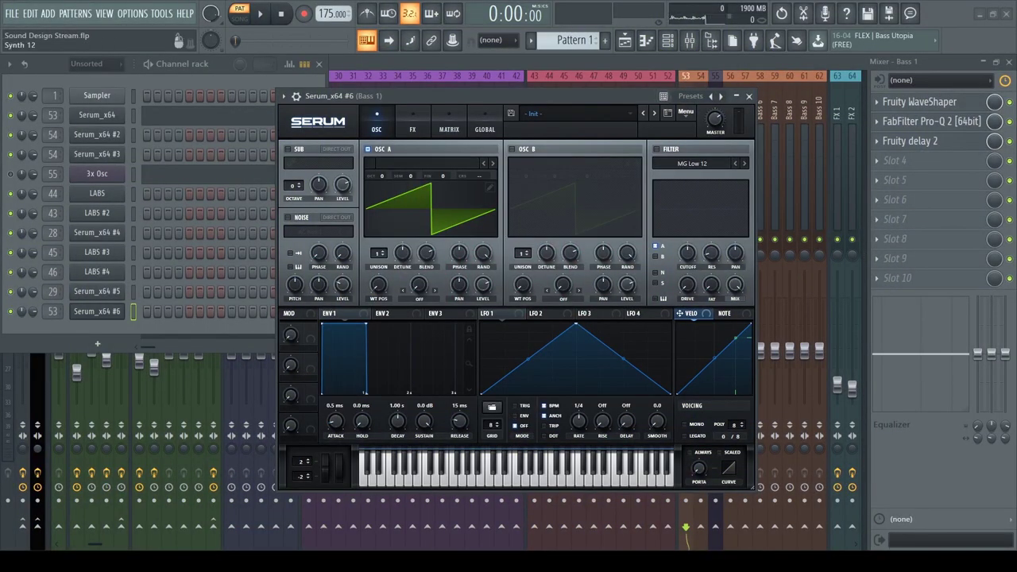
# Step: Show oscillator A's PWM DS wavetable in 3D and raise its wavetable position to 43
pyautogui.moveTo(471, 99)
pyautogui.mouseDown()
pyautogui.moveTo(444, 109)
pyautogui.moveTo(458, 101)
pyautogui.mouseUp()
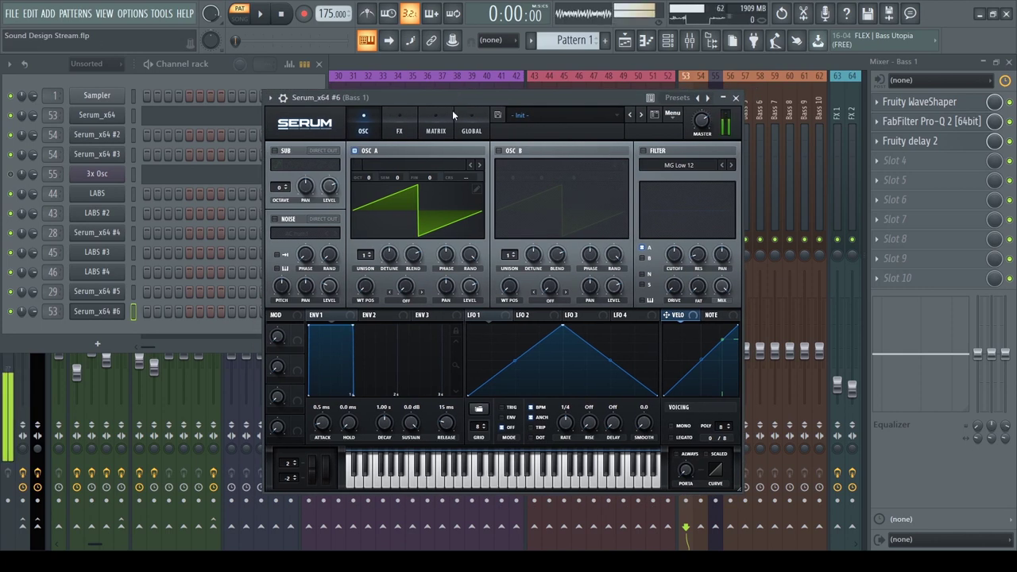
pyautogui.click(436, 120)
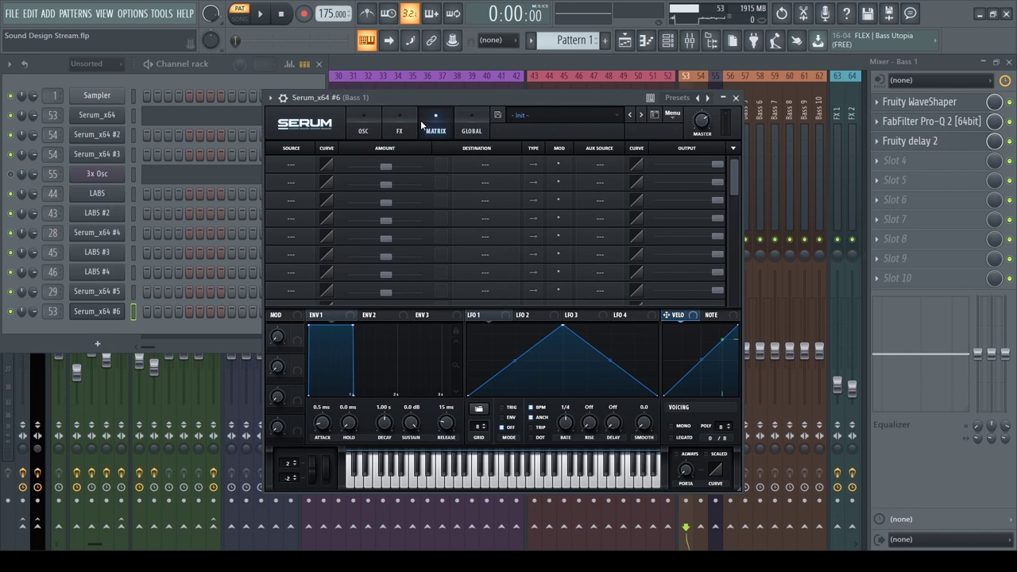
pyautogui.click(362, 127)
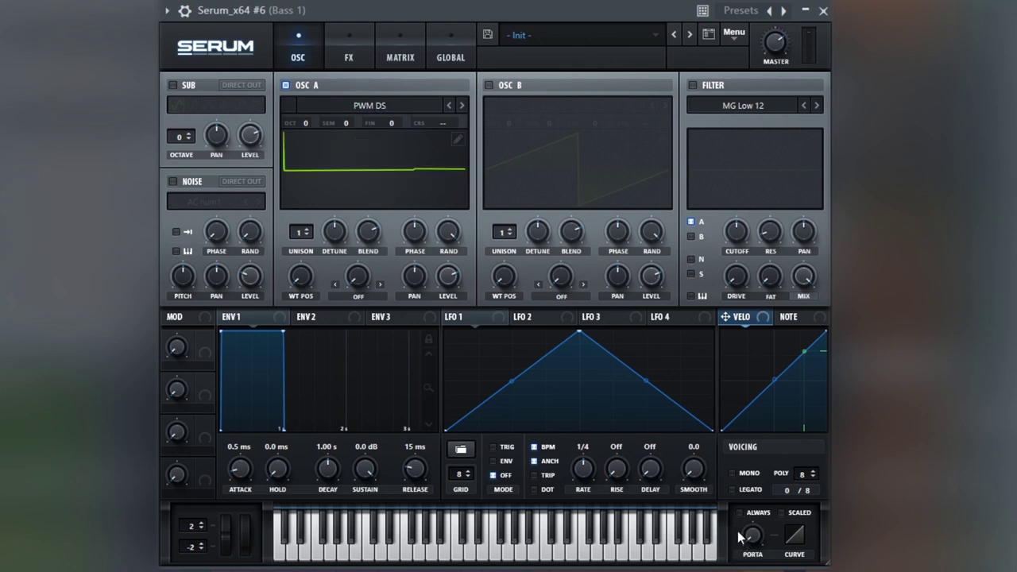
pyautogui.click(409, 189)
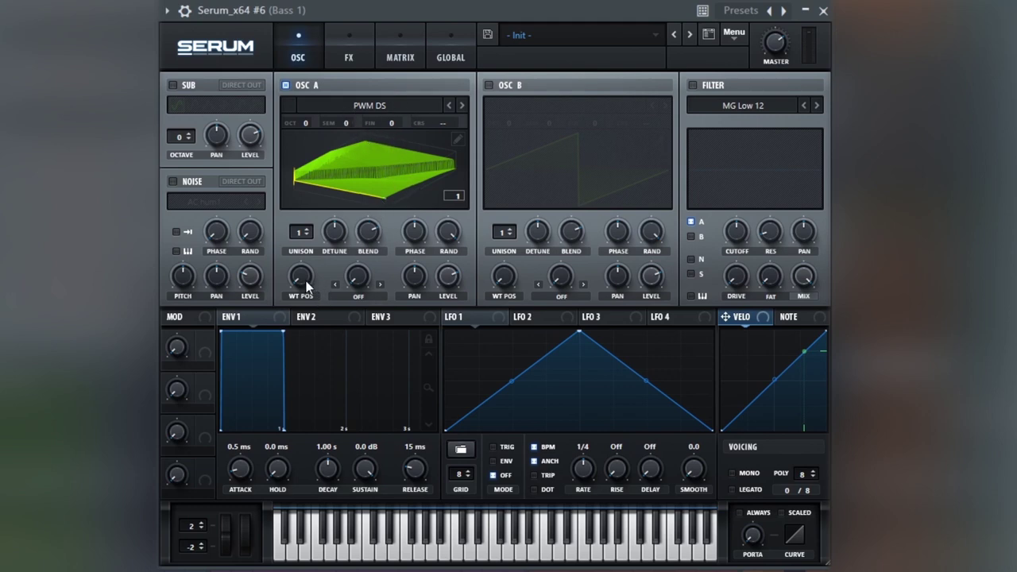
pyautogui.moveTo(306, 280); pyautogui.dragTo(298, 196)
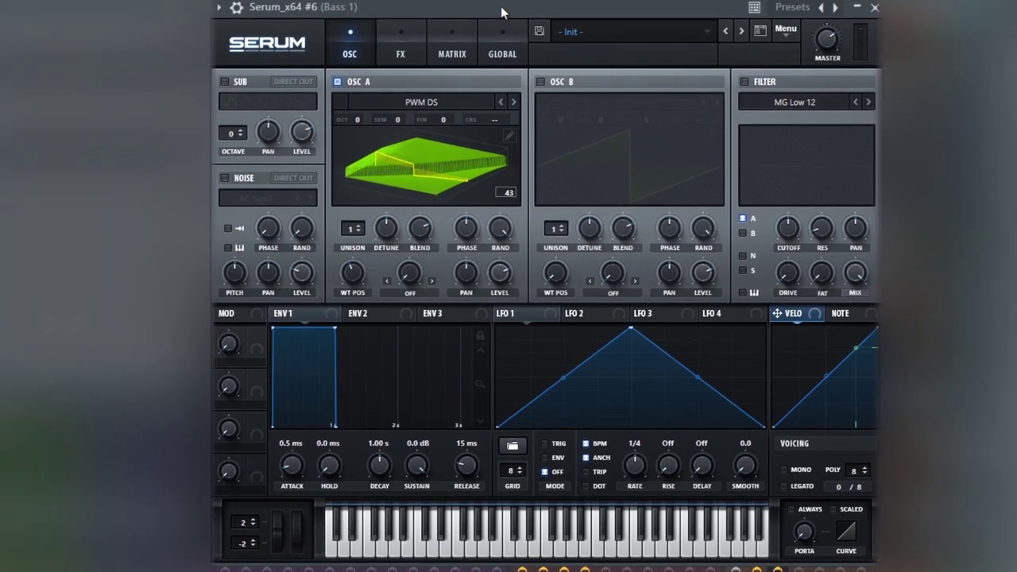
pyautogui.click(462, 186)
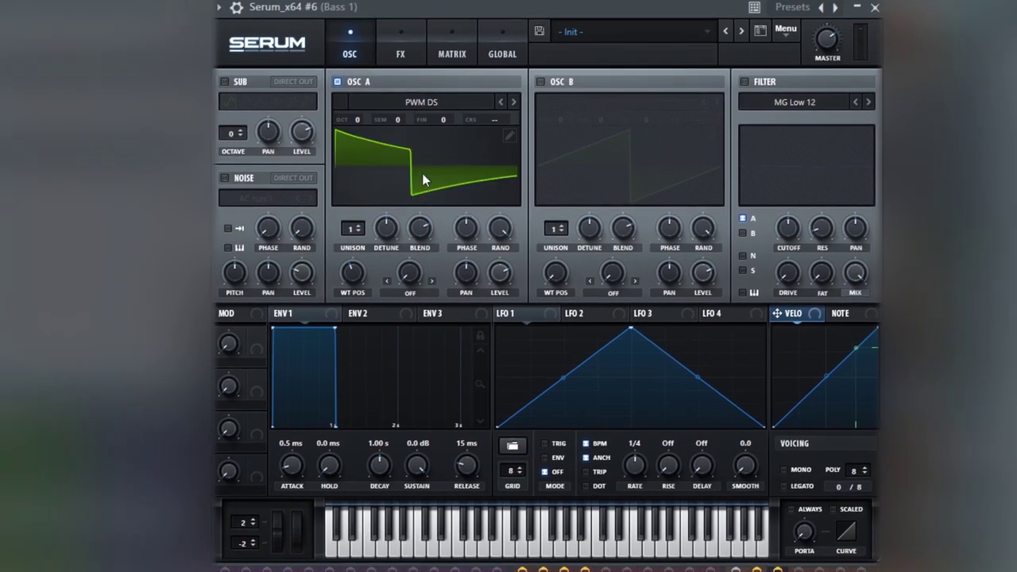
pyautogui.click(391, 143)
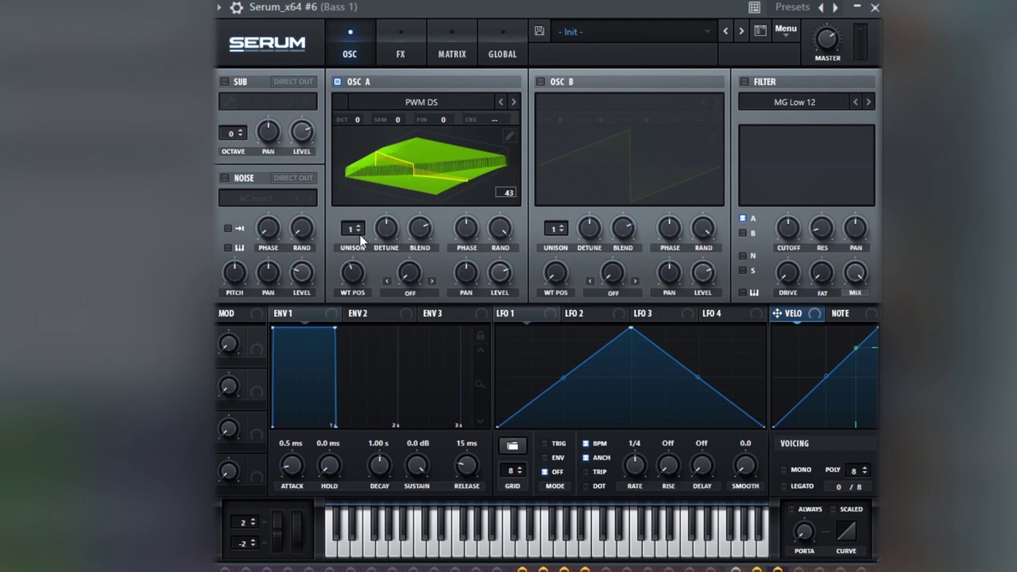
# Step: Raise oscillator A's unison voice count from 1 to 7
pyautogui.scroll(4, 360, 228)
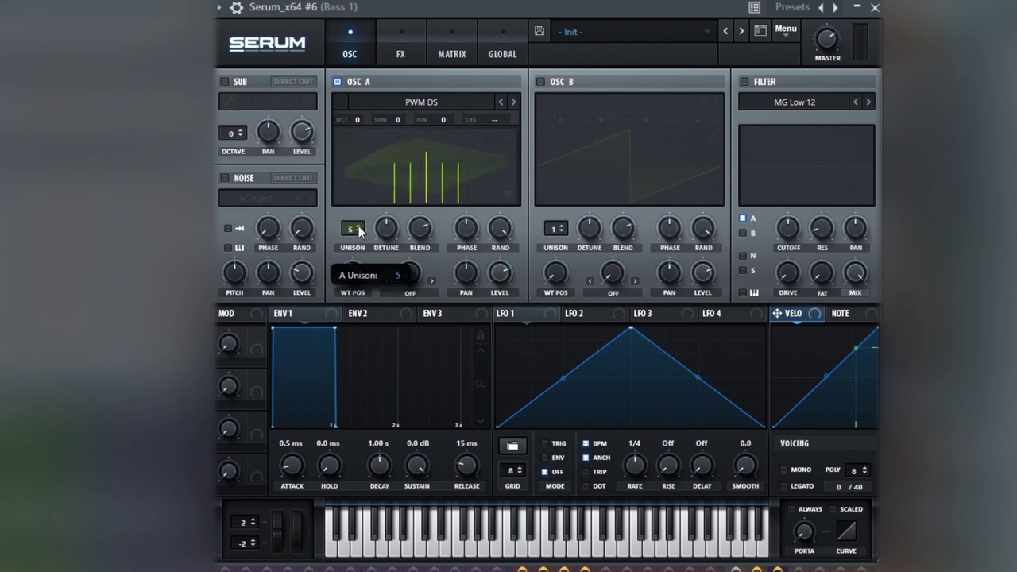
pyautogui.scroll(2, 358, 226)
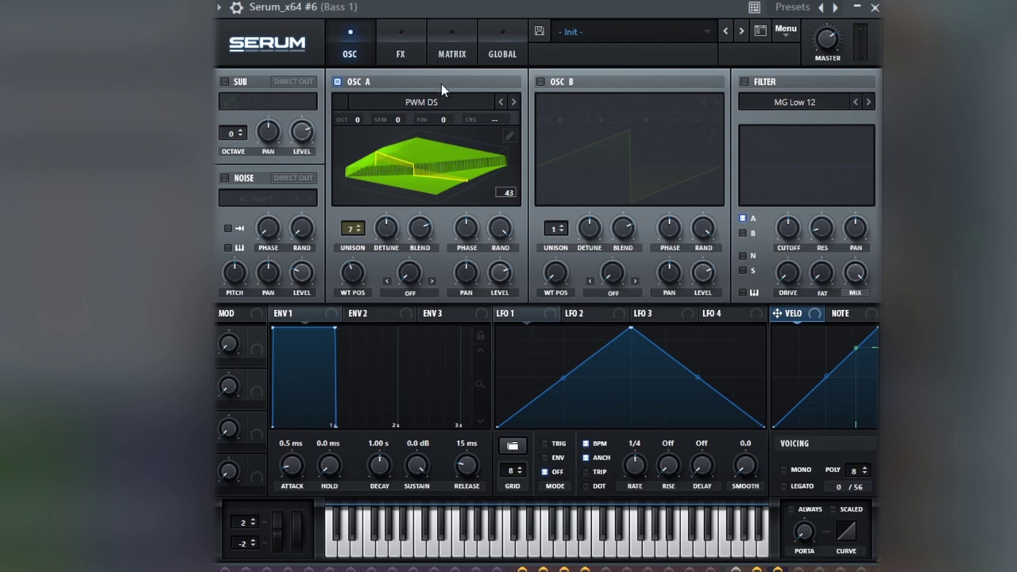
# Step: Lower the global unison width of both oscillators to 0, then return to the OSC page
pyautogui.click(500, 47)
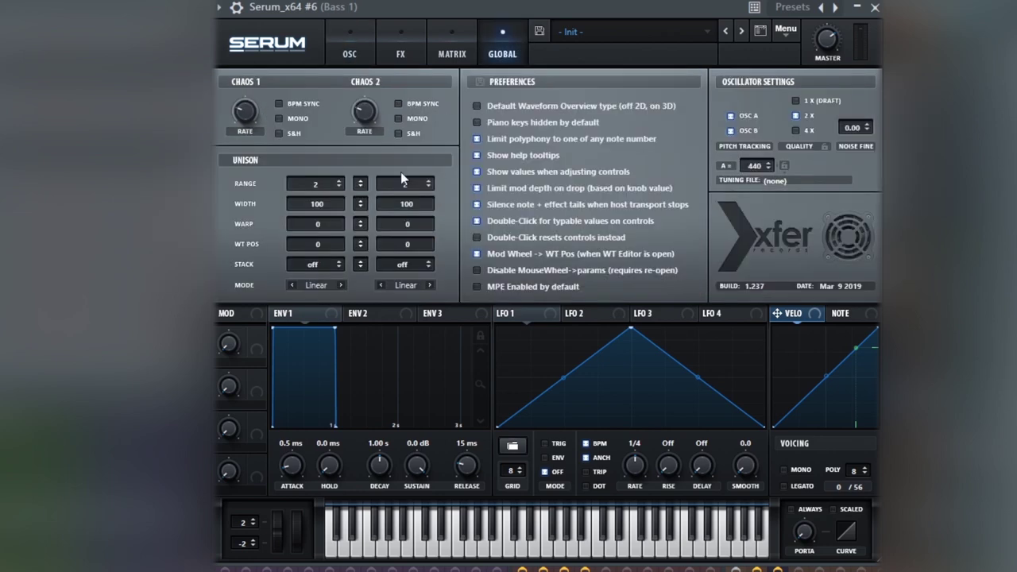
pyautogui.click(361, 205)
pyautogui.moveTo(363, 203); pyautogui.dragTo(364, 222)
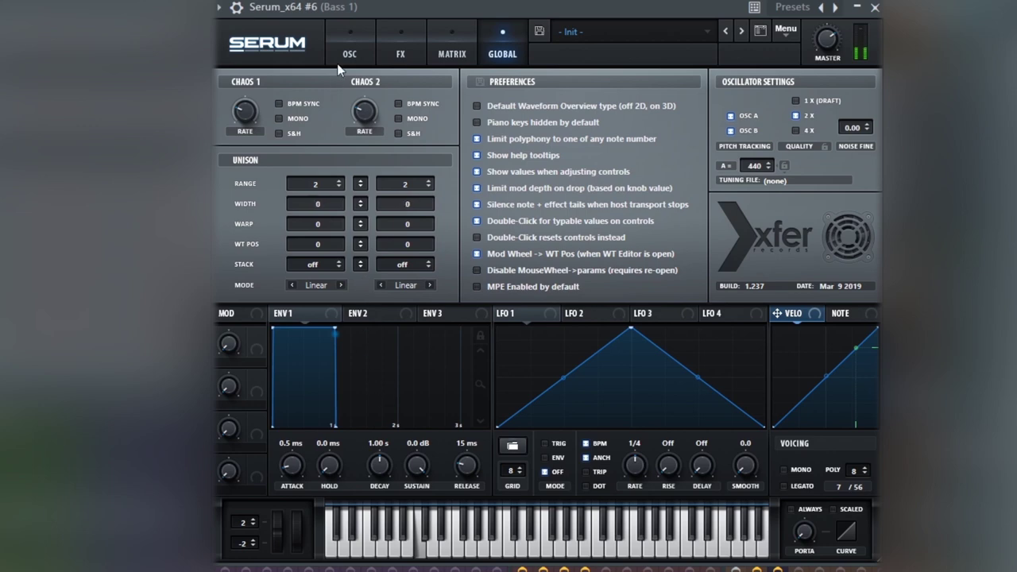
pyautogui.click(351, 32)
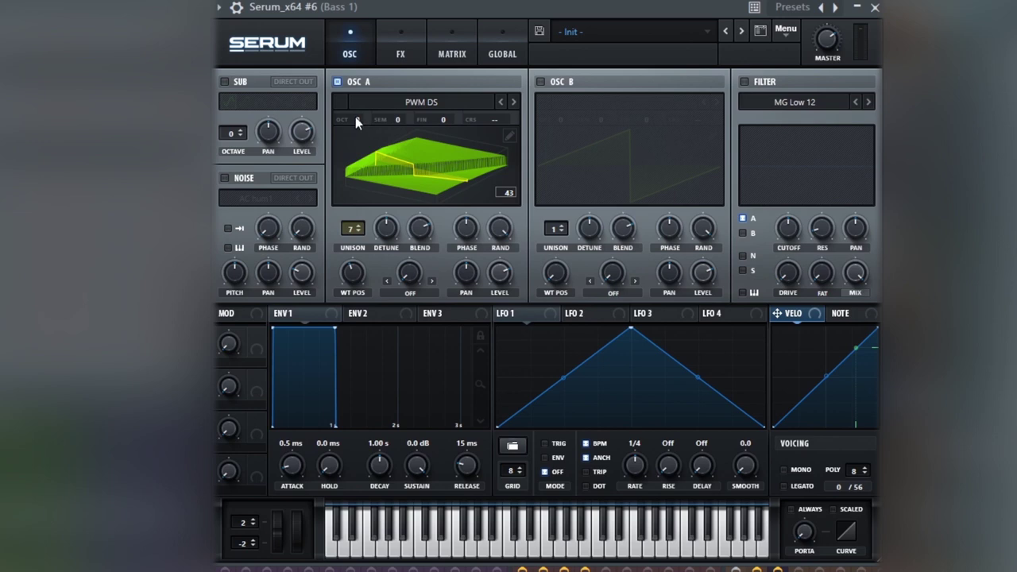
# Step: Set oscillator A to -1 octave, enable oscillator B with Analog_BD_Sin at +2, and raise A's FM from B
pyautogui.moveTo(355, 119); pyautogui.dragTo(357, 137)
pyautogui.click(540, 82)
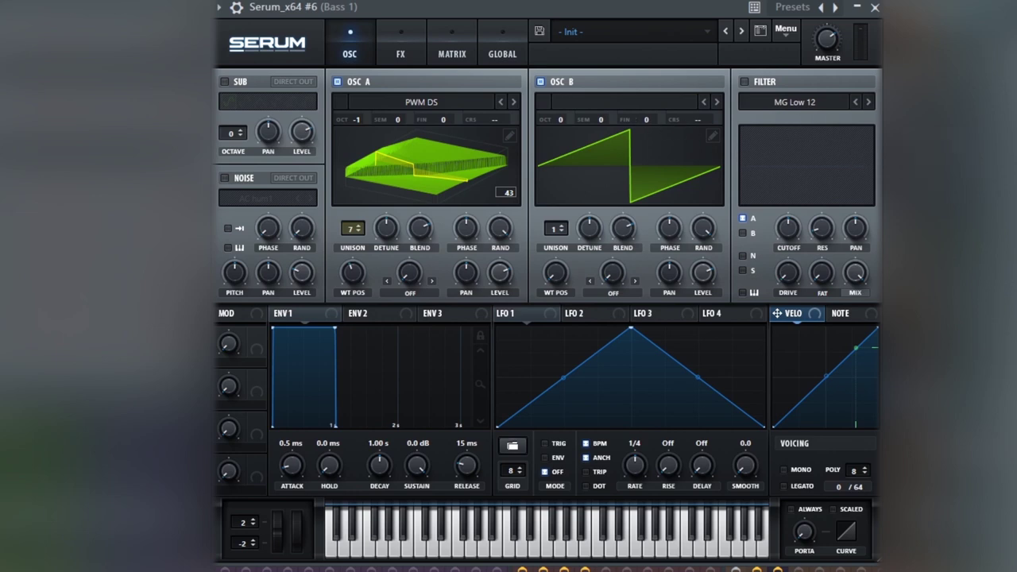
pyautogui.click(716, 102)
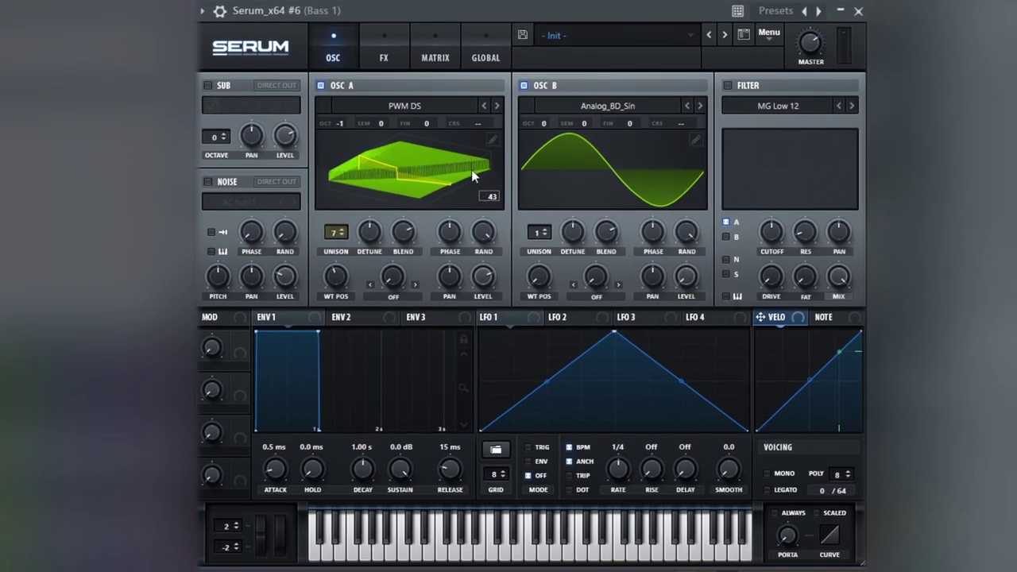
pyautogui.moveTo(537, 122); pyautogui.dragTo(537, 106)
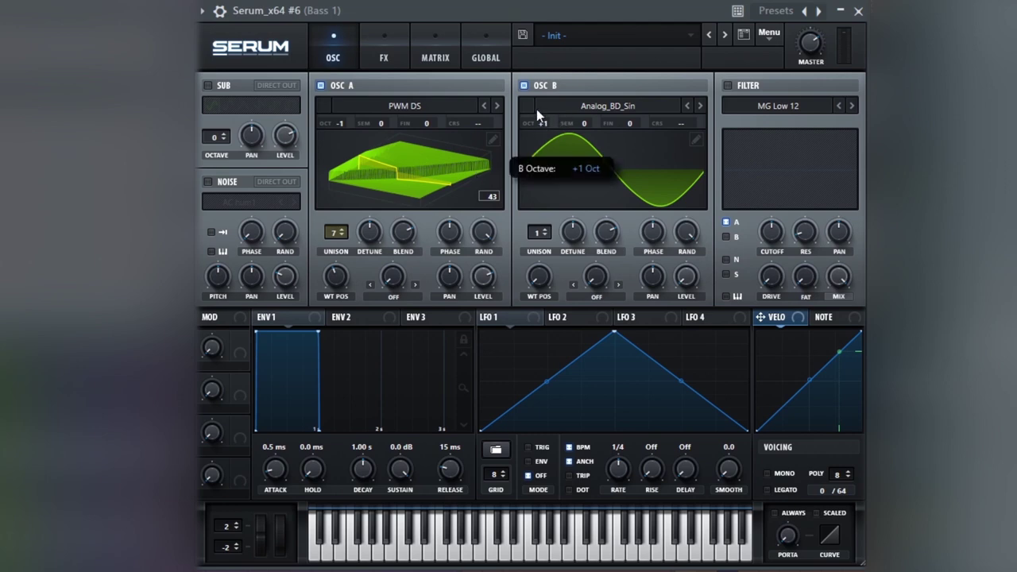
pyautogui.moveTo(537, 71); pyautogui.dragTo(537, 71)
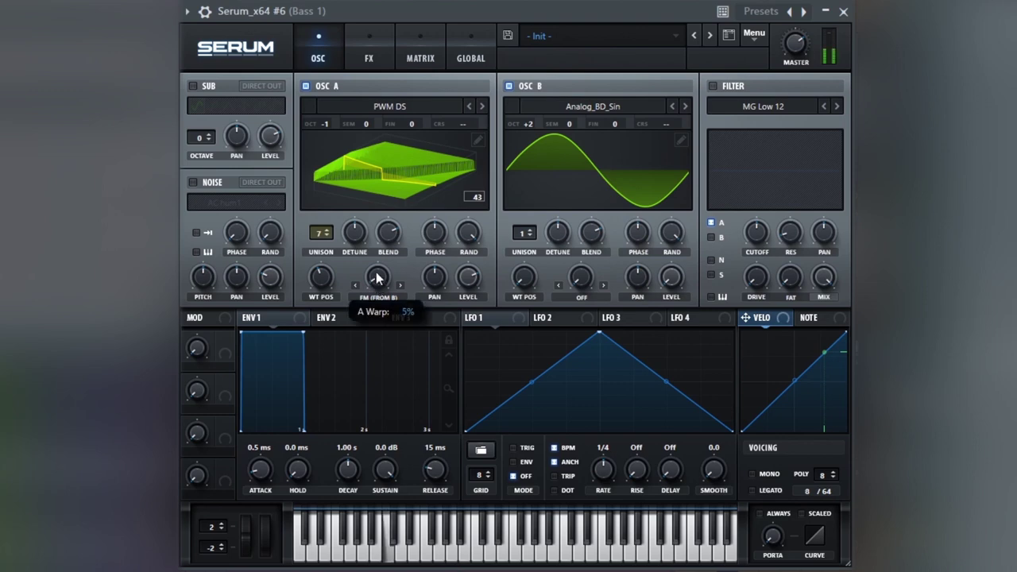
pyautogui.moveTo(378, 226); pyautogui.dragTo(386, 293)
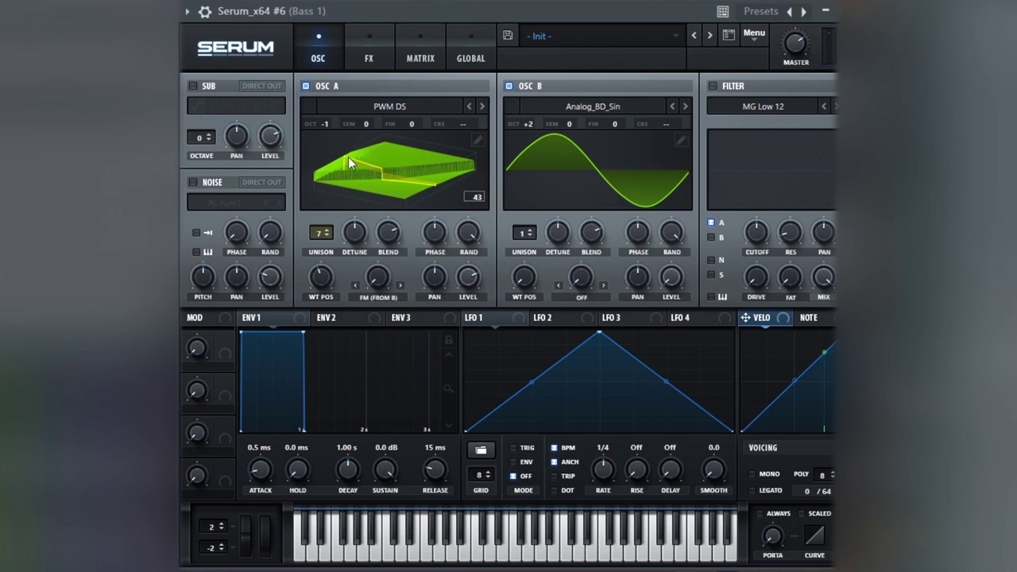
# Step: Enable the sub oscillator with its second (sine) shape at -1 octave, routed direct out
pyautogui.click(192, 86)
pyautogui.click(214, 105)
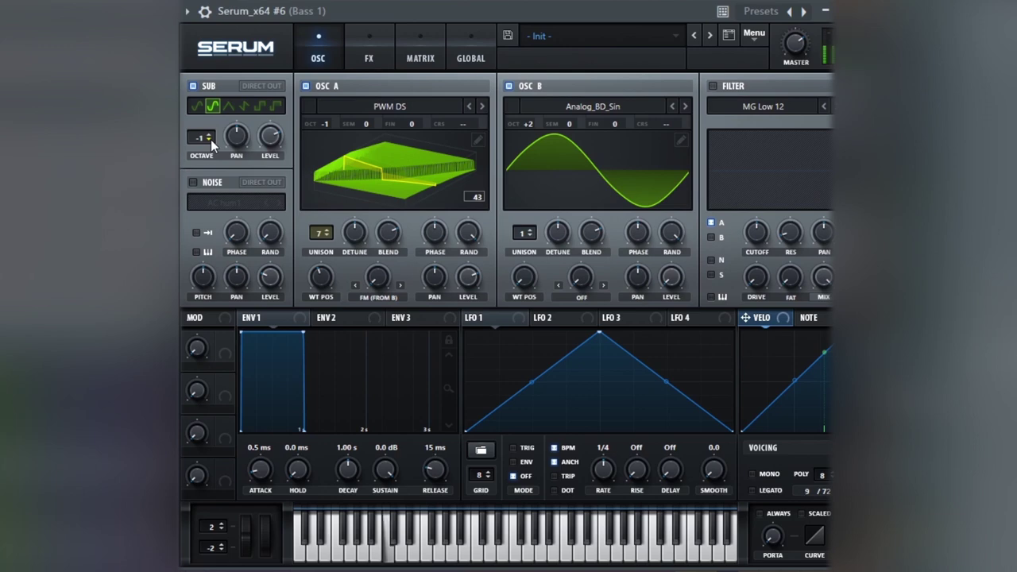
pyautogui.click(273, 86)
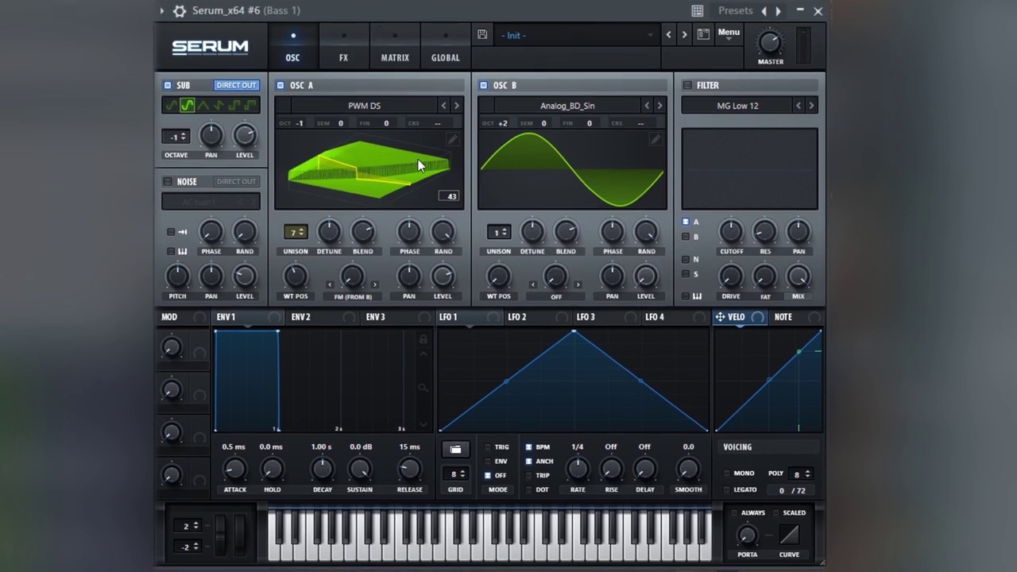
# Step: Enable Hyper/Dimension with a slightly lower rate and Tube distortion with its drive turned up
pyautogui.click(344, 58)
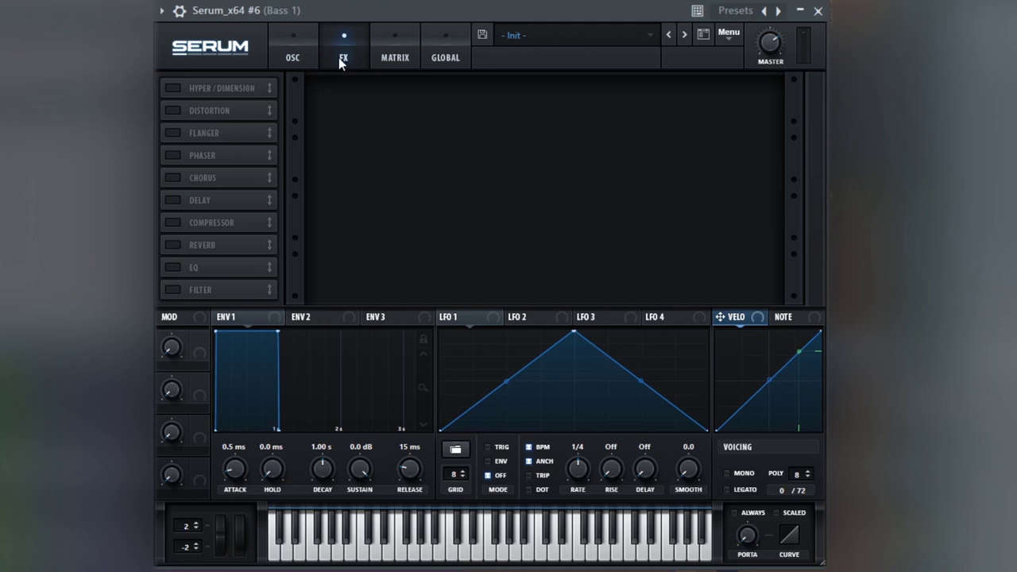
pyautogui.click(174, 88)
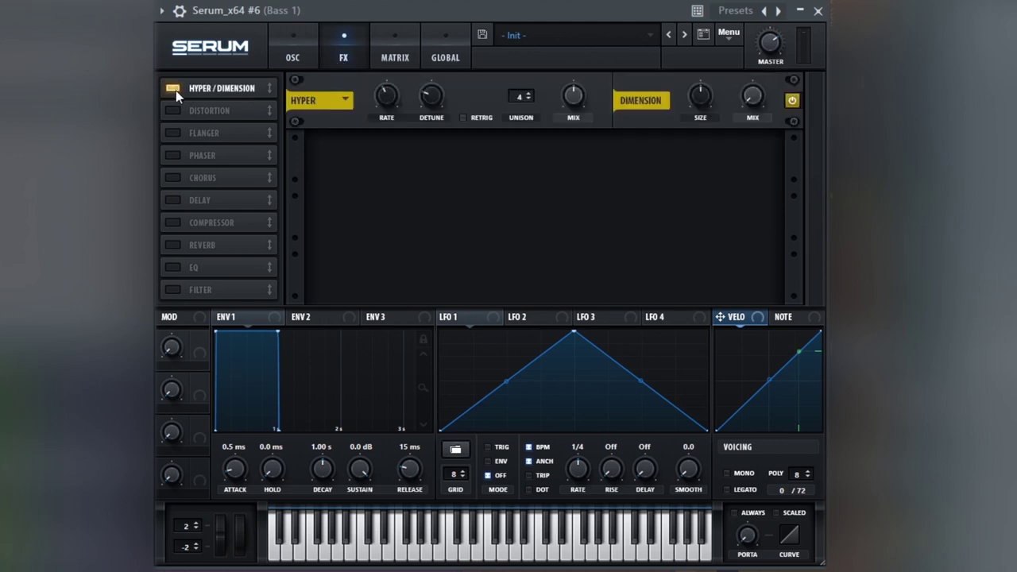
pyautogui.click(445, 54)
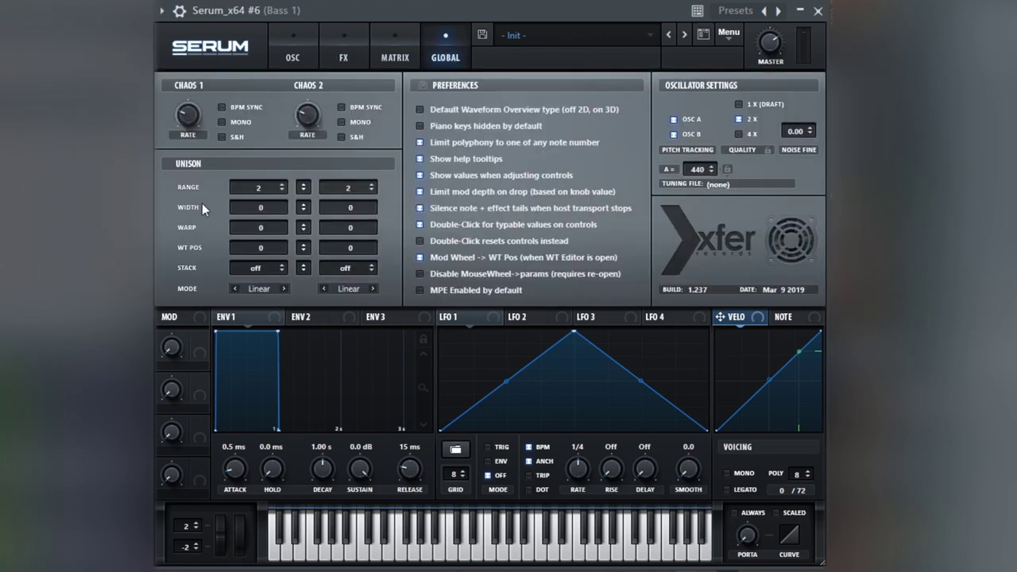
pyautogui.click(327, 32)
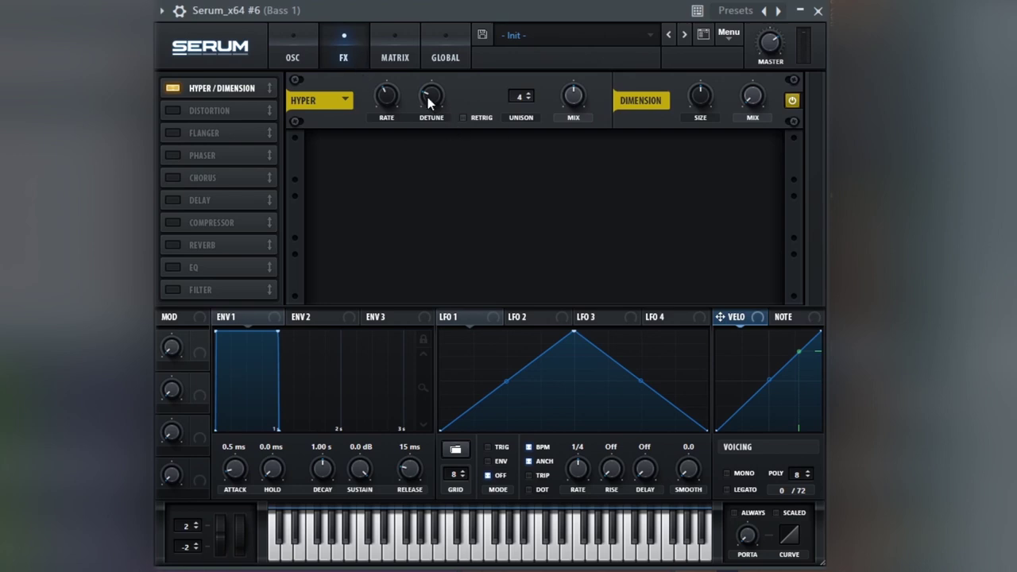
pyautogui.moveTo(378, 105)
pyautogui.moveTo(376, 101); pyautogui.dragTo(375, 106)
pyautogui.click(173, 110)
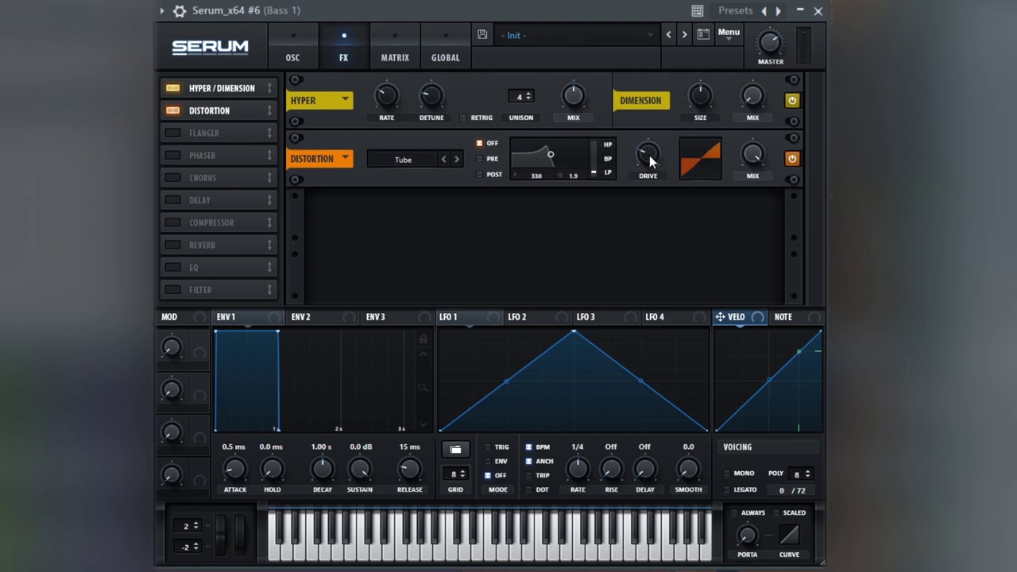
pyautogui.moveTo(650, 161); pyautogui.dragTo(650, 104)
# Step: Turn on Serum's noise oscillator with the BrightWhite sample, then go back to the effects rack
pyautogui.click(292, 54)
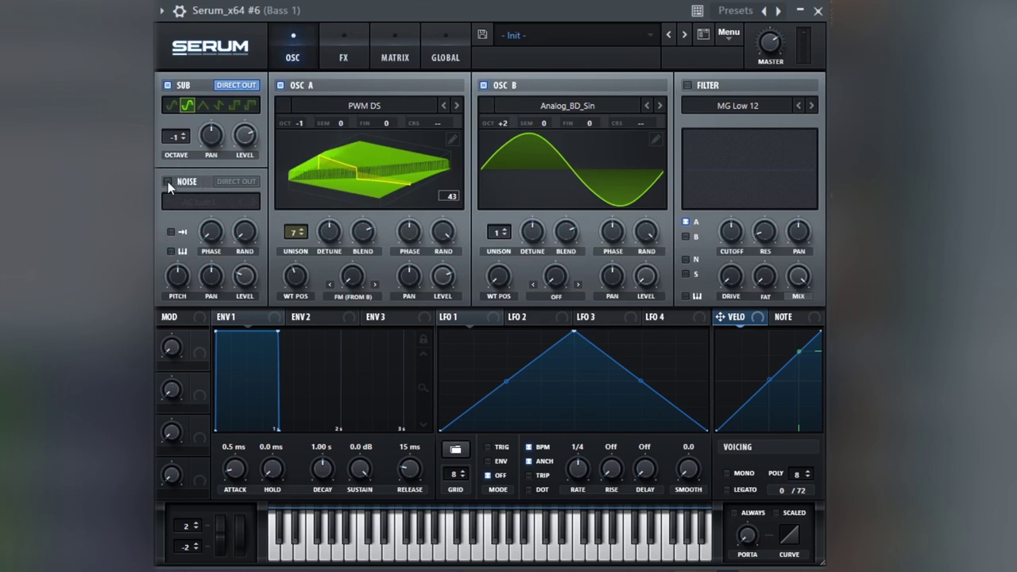
pyautogui.click(167, 181)
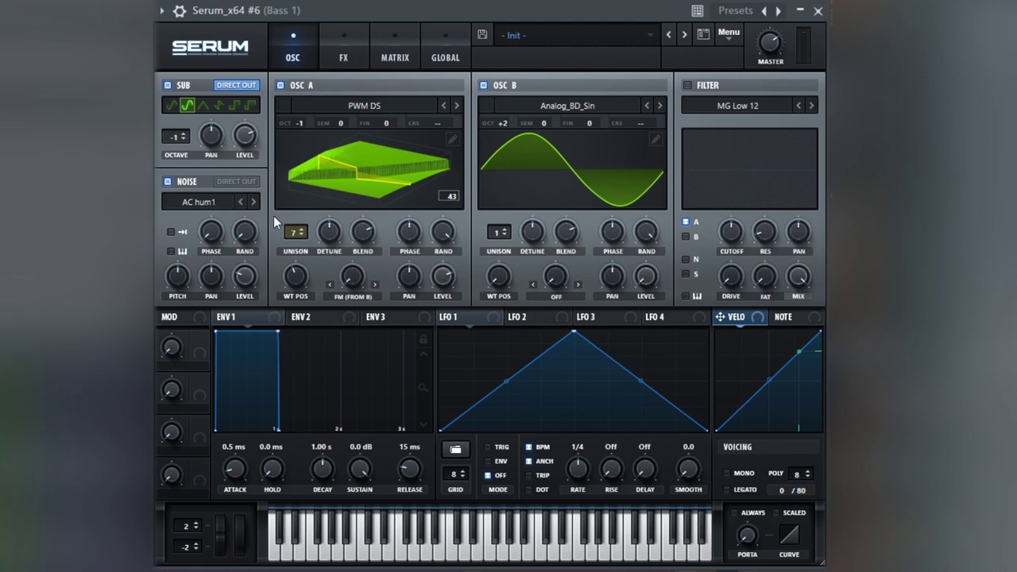
pyautogui.click(253, 202)
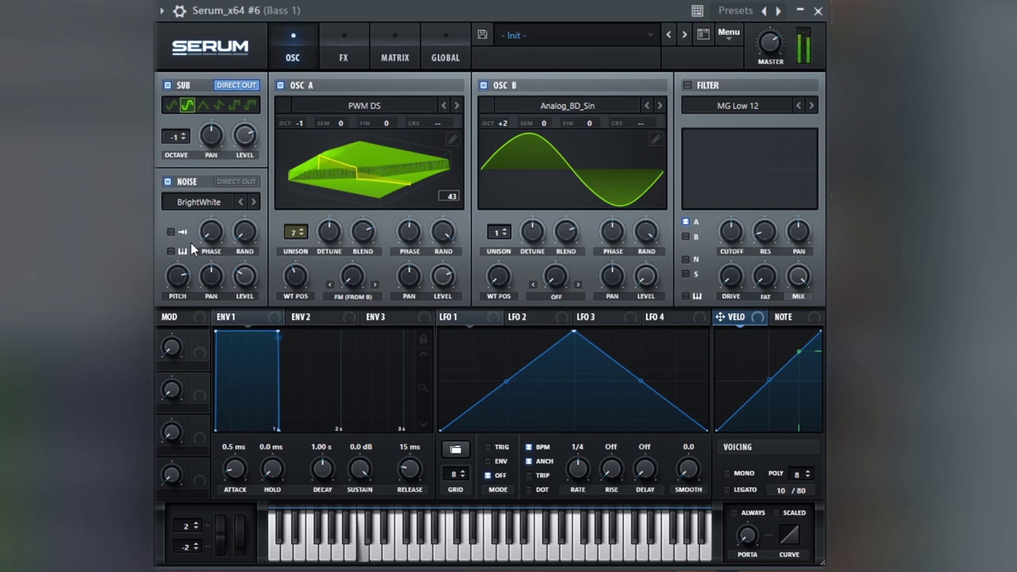
pyautogui.click(350, 56)
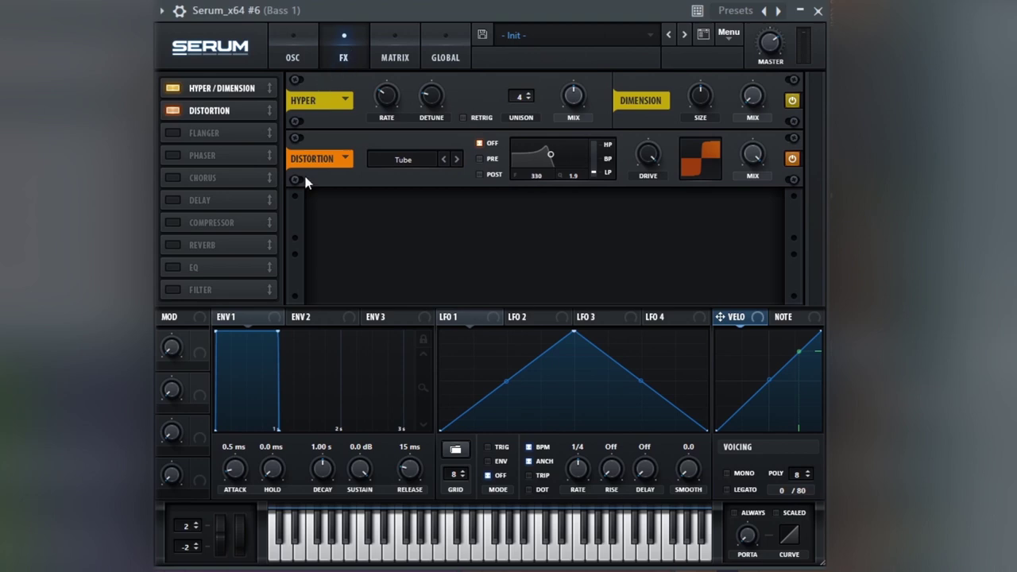
# Step: Add a Hall reverb with a raised low cut and move it up to sit after Distortion
pyautogui.click(174, 244)
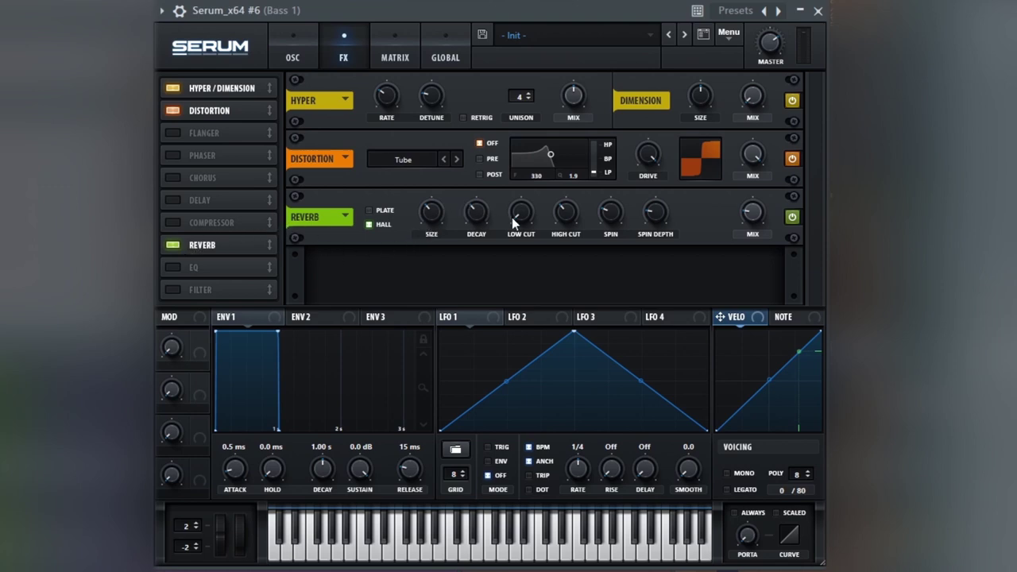
pyautogui.moveTo(508, 215); pyautogui.dragTo(507, 153)
pyautogui.moveTo(566, 211)
pyautogui.moveTo(611, 213)
pyautogui.moveTo(265, 244); pyautogui.dragTo(269, 135)
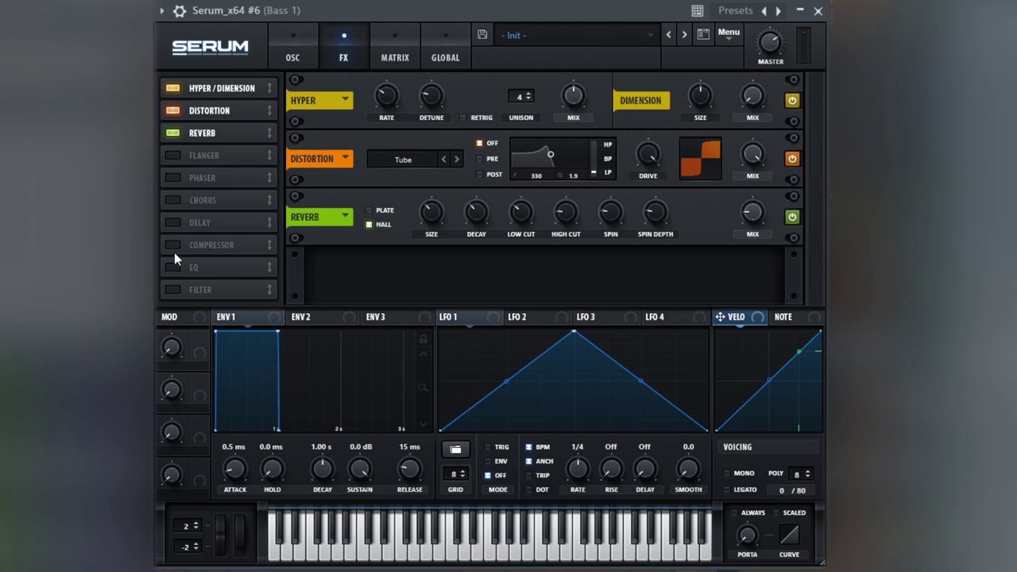
# Step: Add a Compressor with a -24.8 dB threshold, 1.7 ms attack and 112.3 ms release
pyautogui.click(173, 244)
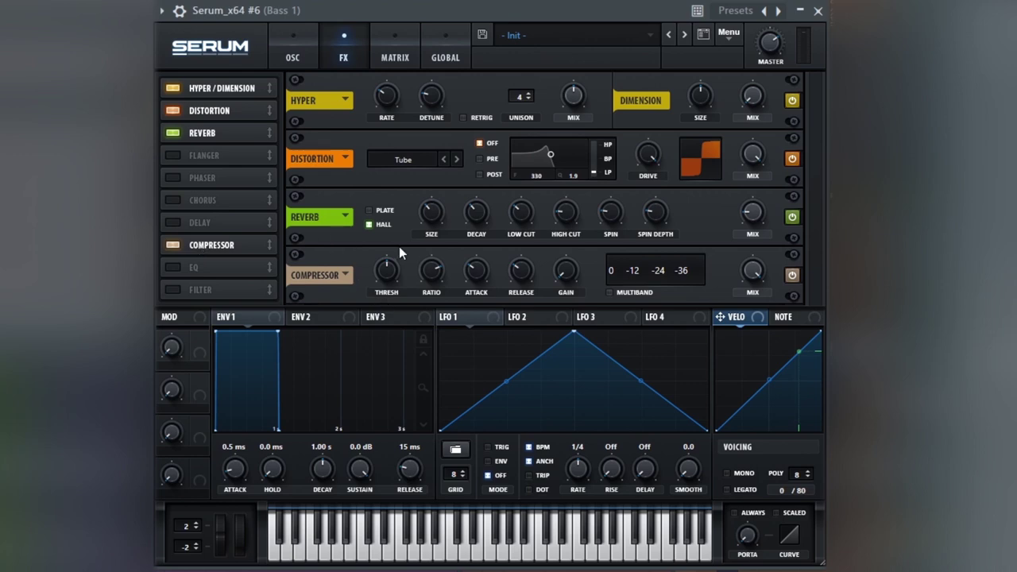
pyautogui.moveTo(389, 277)
pyautogui.mouseDown()
pyautogui.moveTo(391, 264)
pyautogui.moveTo(391, 280)
pyautogui.mouseUp()
pyautogui.moveTo(475, 278); pyautogui.dragTo(476, 315)
pyautogui.moveTo(526, 274); pyautogui.dragTo(525, 271)
pyautogui.moveTo(566, 271)
# Step: Slot the Compressor after Reverb and add an EQ boosting its high band about 3.2 dB
pyautogui.moveTo(198, 252); pyautogui.dragTo(211, 156)
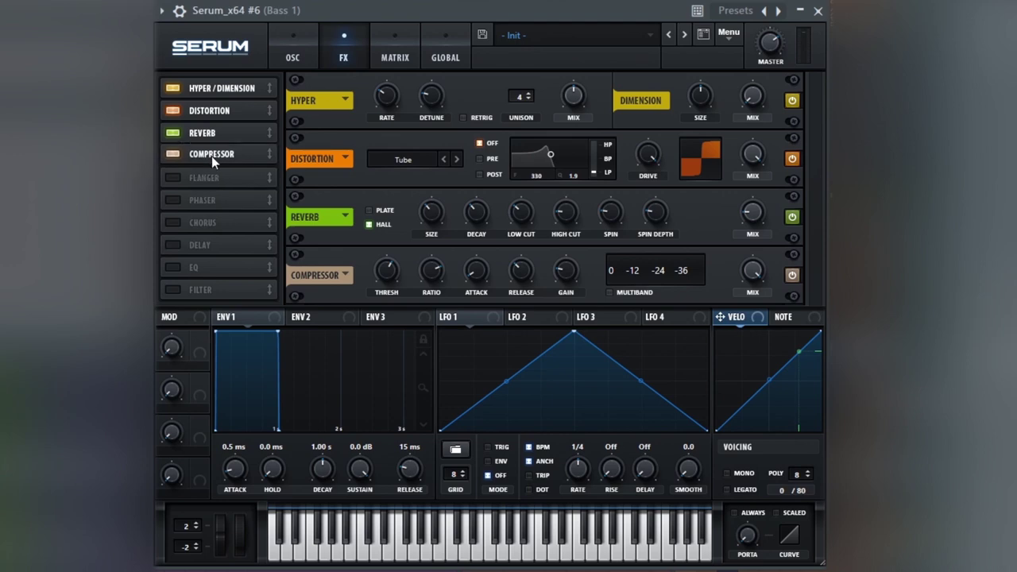
pyautogui.click(178, 273)
pyautogui.moveTo(809, 208); pyautogui.dragTo(808, 280)
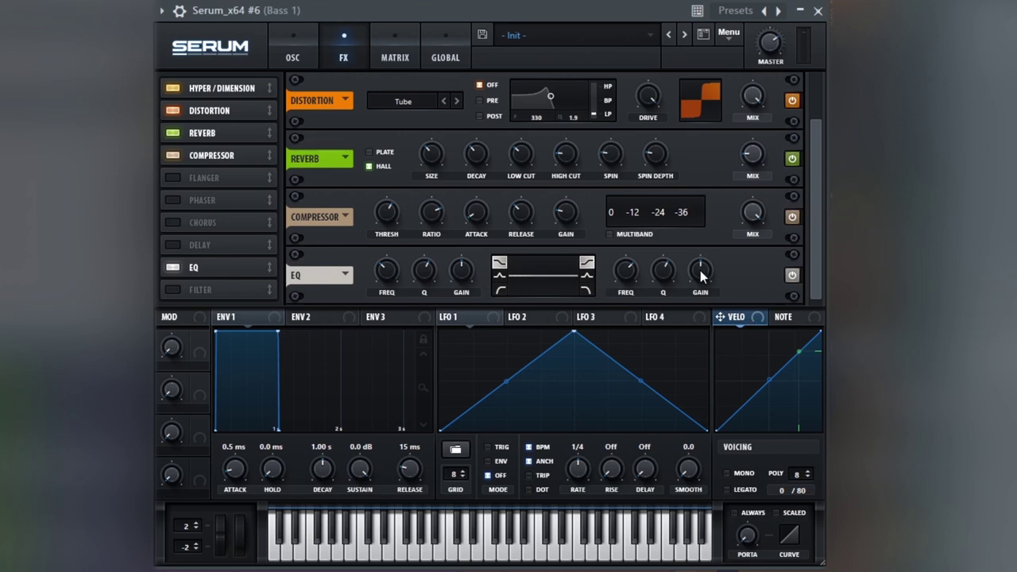
pyautogui.moveTo(700, 274); pyautogui.dragTo(703, 269)
pyautogui.moveTo(702, 271)
pyautogui.moveTo(659, 278)
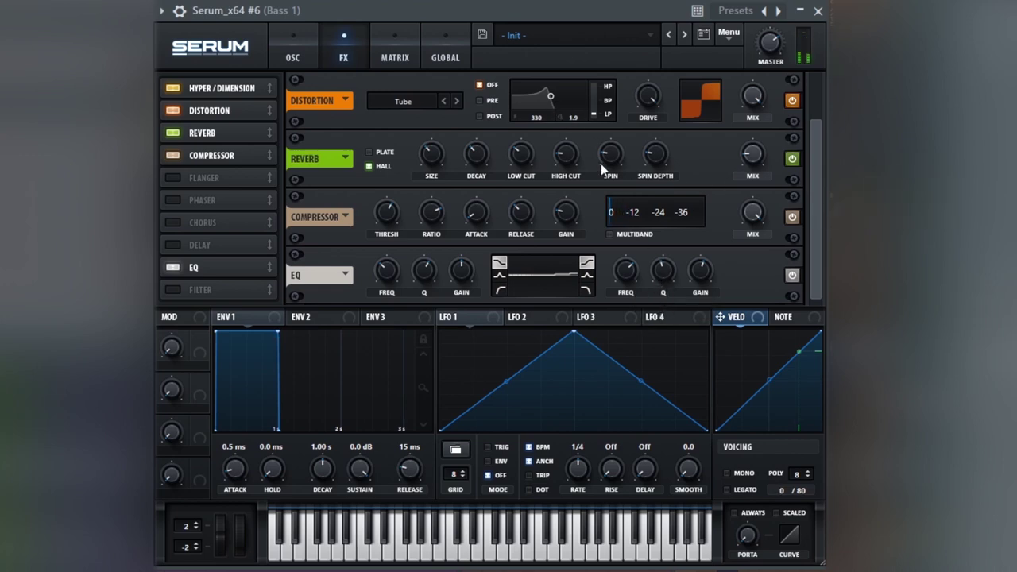
pyautogui.click(293, 56)
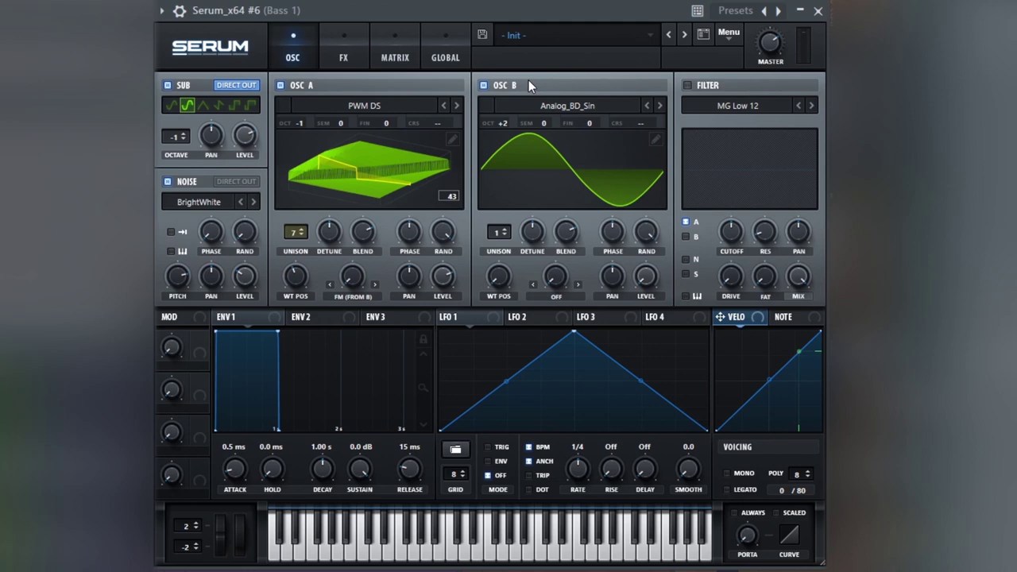
pyautogui.click(688, 84)
pyautogui.click(810, 105)
pyautogui.click(811, 106)
pyautogui.click(811, 105)
pyautogui.click(811, 106)
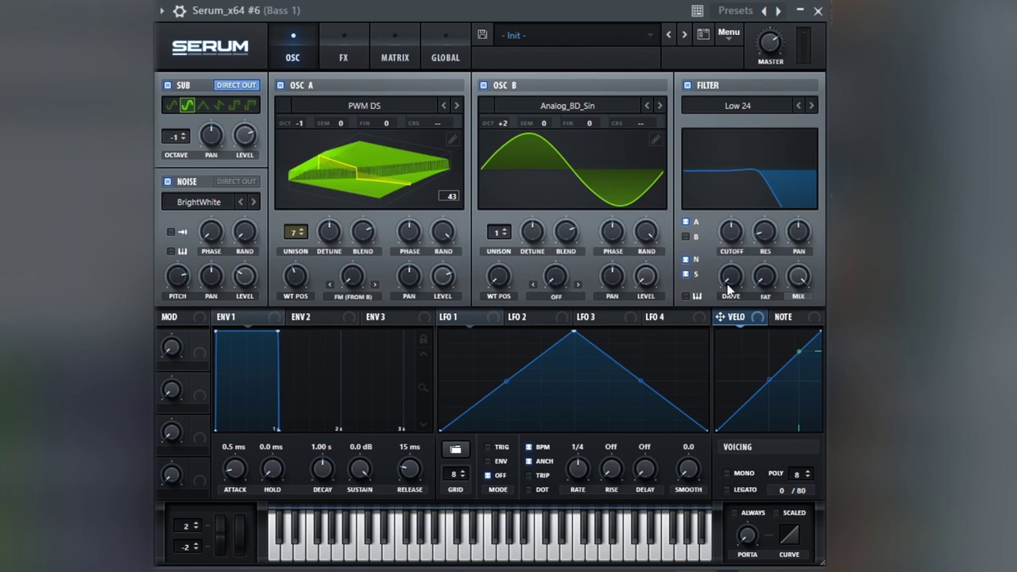
pyautogui.moveTo(730, 276); pyautogui.dragTo(730, 261)
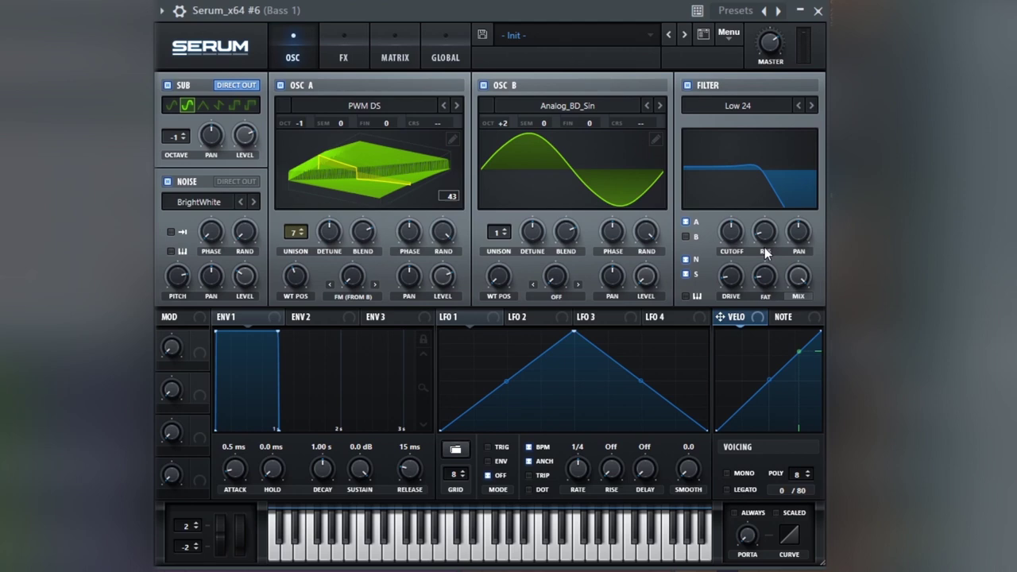
pyautogui.moveTo(765, 244); pyautogui.dragTo(764, 235)
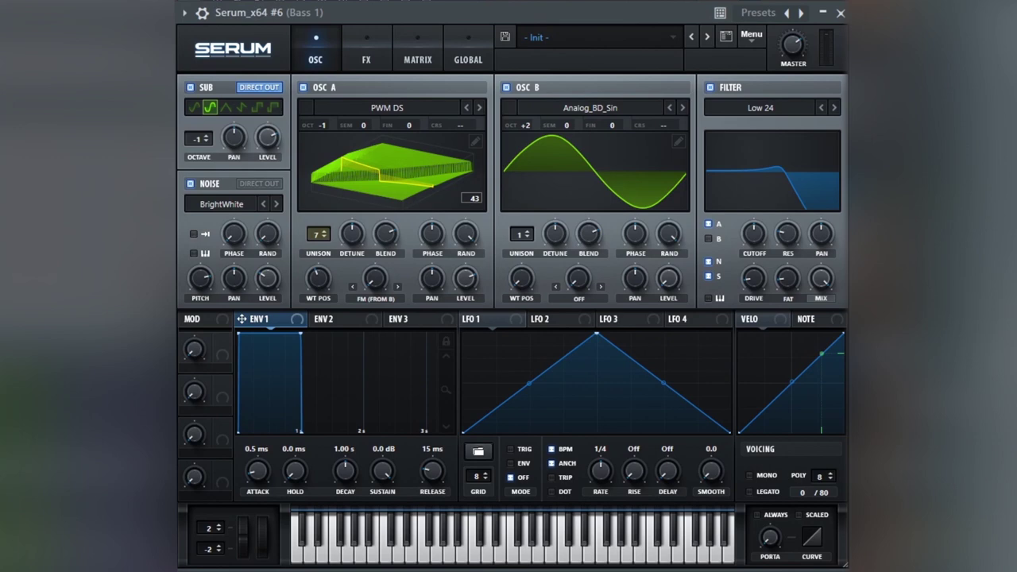
# Step: Shape Env 2 with 132 ms attack, 0% sustain and a bowed 2.42 s decay, routed to cutoff
pyautogui.click(344, 319)
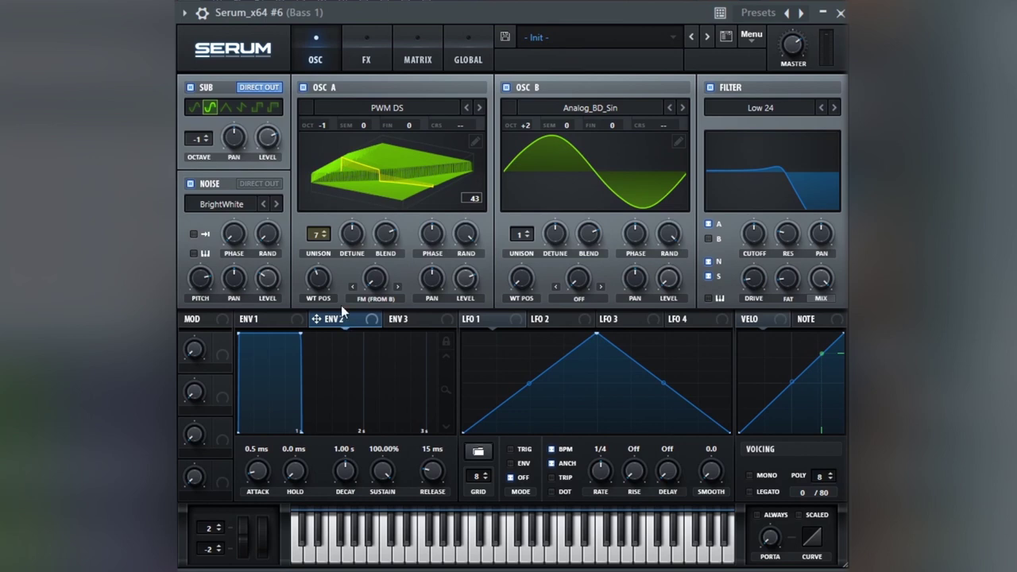
pyautogui.moveTo(267, 478); pyautogui.dragTo(264, 440)
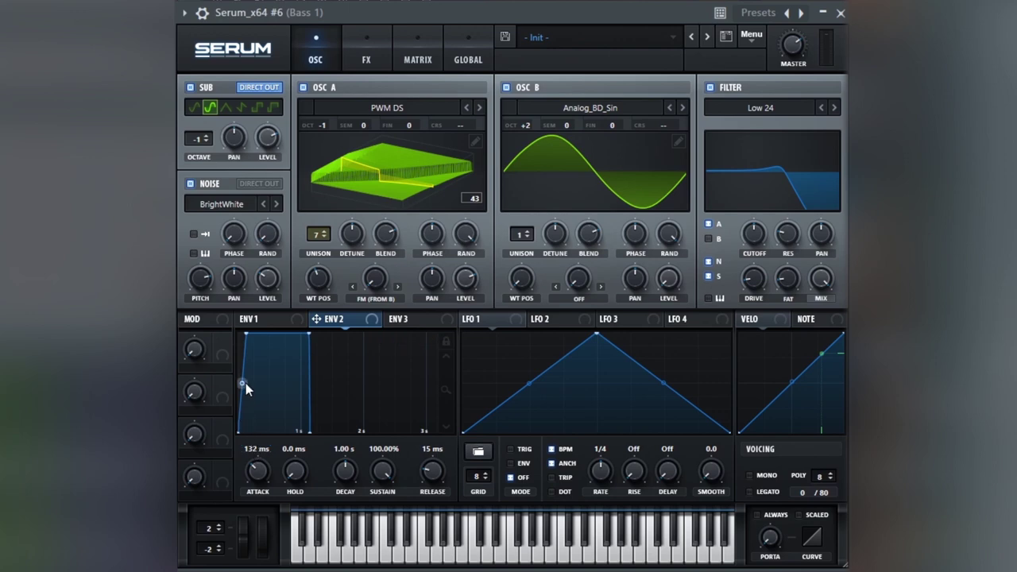
pyautogui.moveTo(243, 383); pyautogui.dragTo(246, 389)
pyautogui.moveTo(384, 472); pyautogui.dragTo(380, 556)
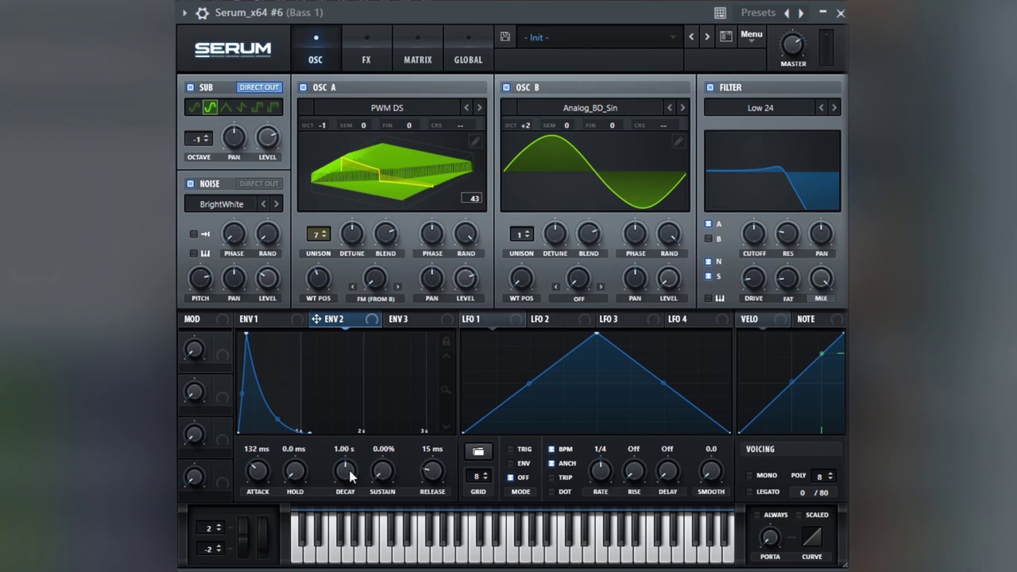
pyautogui.moveTo(344, 476)
pyautogui.moveTo(344, 476); pyautogui.dragTo(339, 455)
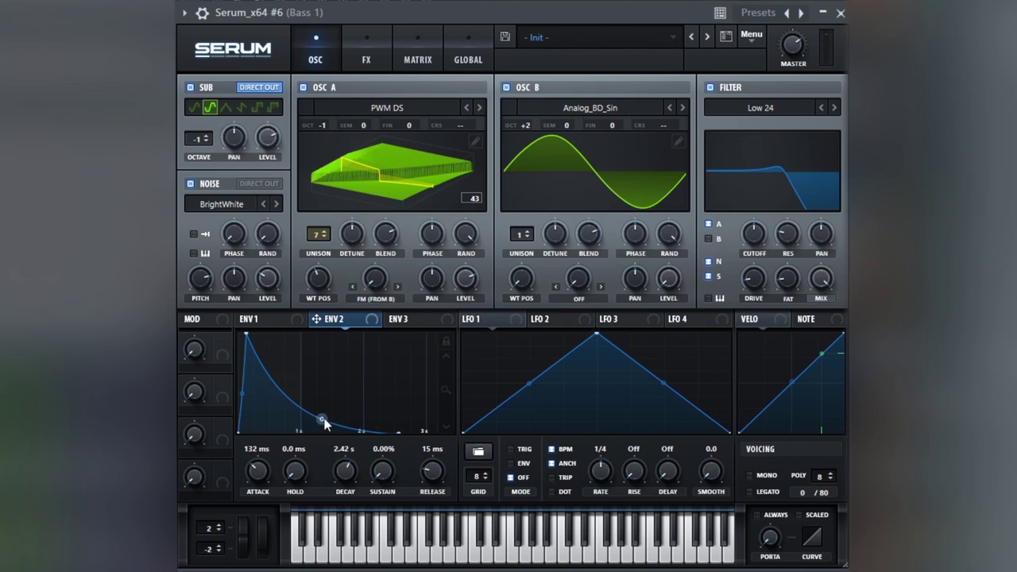
pyautogui.moveTo(324, 418); pyautogui.dragTo(326, 393)
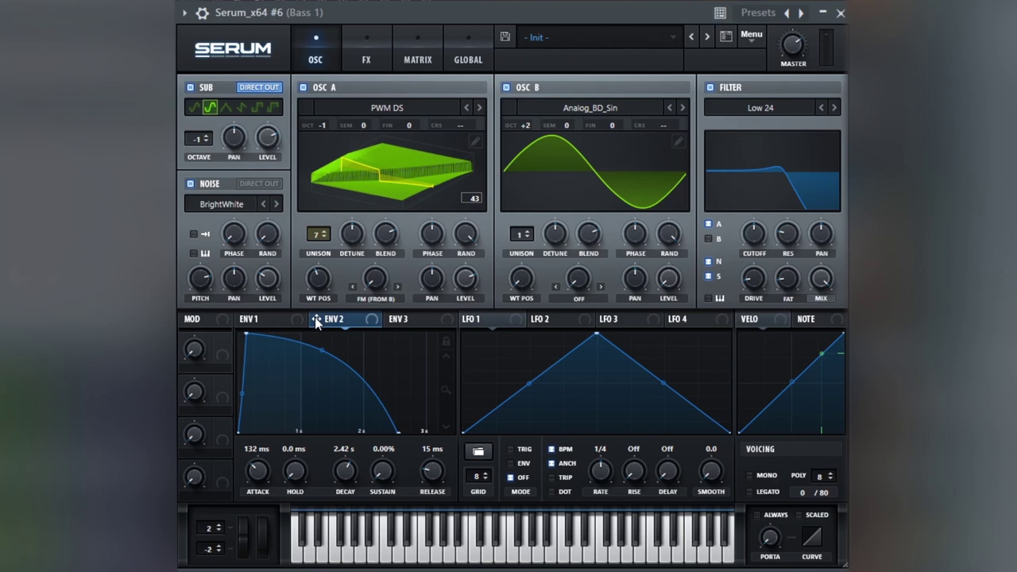
pyautogui.moveTo(317, 320); pyautogui.dragTo(733, 242)
# Step: Check the Env 2-to-cutoff routing in the Matrix, then return to the oscillator page
pyautogui.click(417, 55)
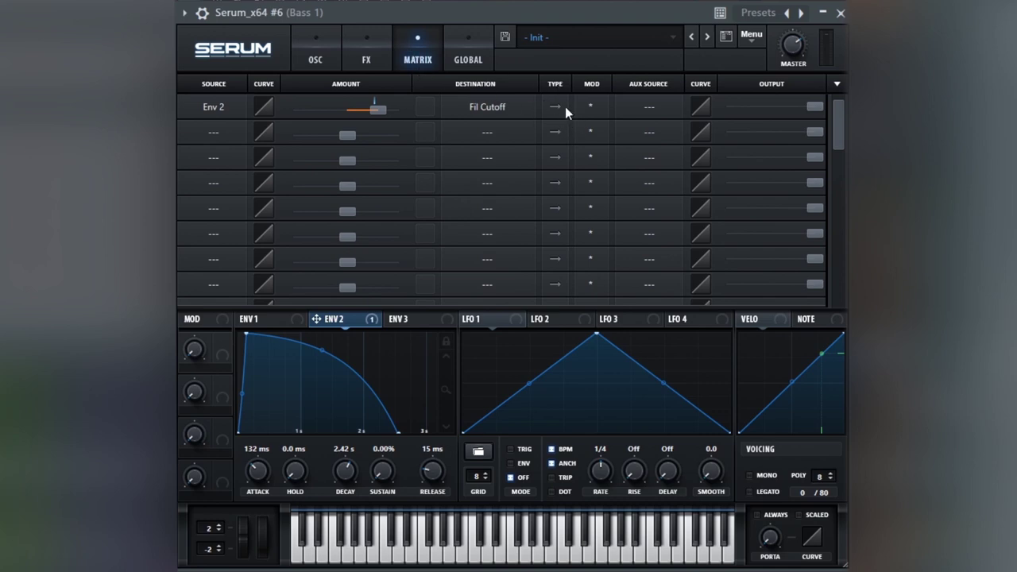
pyautogui.click(366, 56)
pyautogui.click(315, 55)
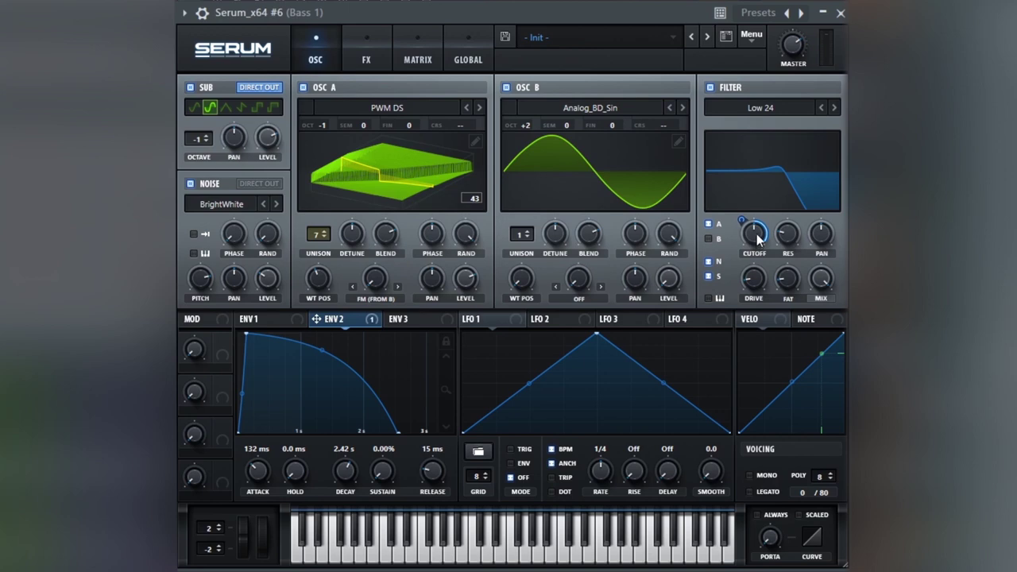
# Step: Lower the filter cutoff to about 55 Hz and set Env 2's cutoff modulation to 26
pyautogui.moveTo(756, 236); pyautogui.dragTo(751, 279)
pyautogui.moveTo(746, 238)
pyautogui.moveTo(745, 237); pyautogui.dragTo(744, 251)
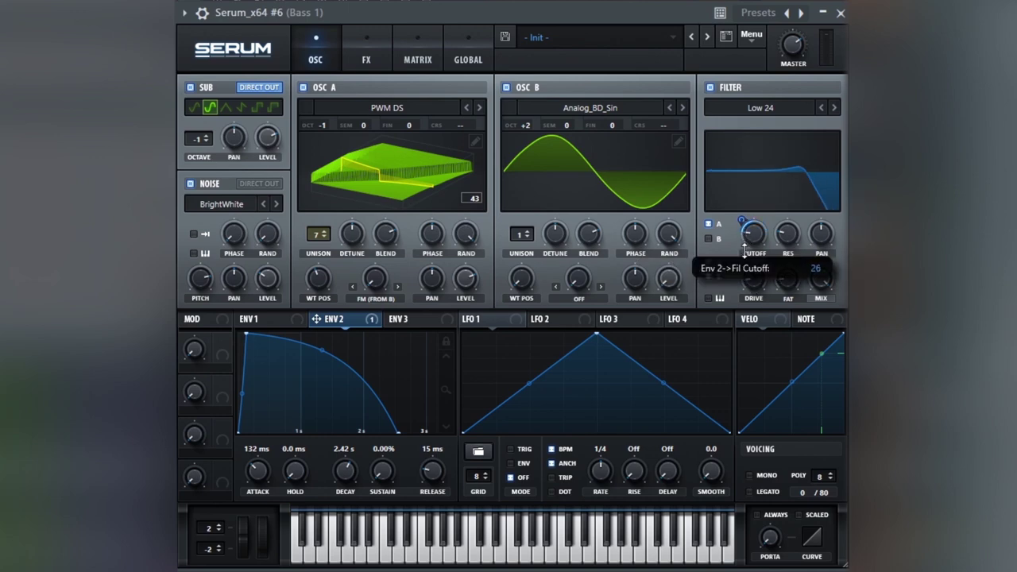
pyautogui.moveTo(745, 252); pyautogui.dragTo(745, 251)
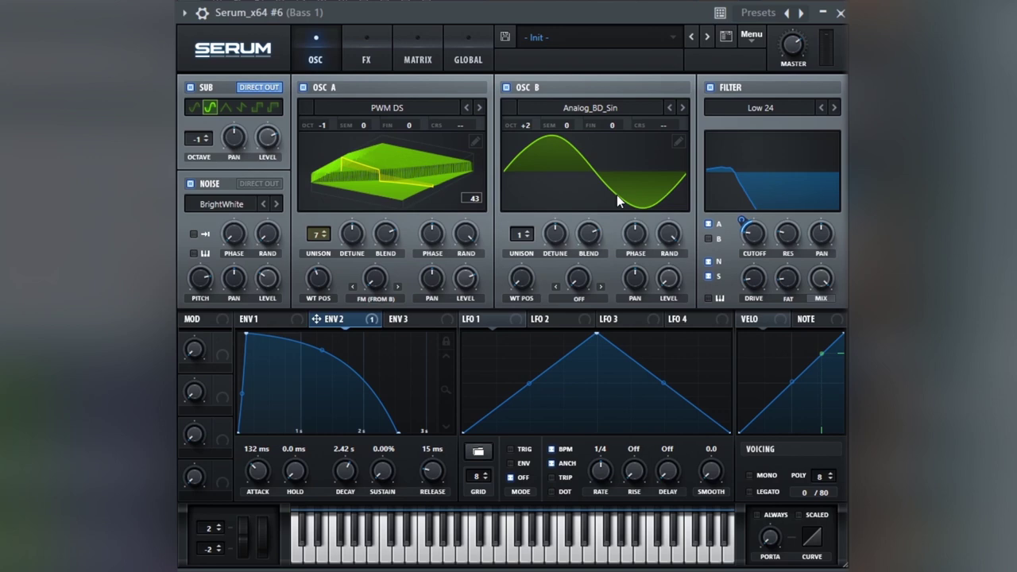
# Step: Route Env 2 to the Oscillator A, Noise and Sub oscillator level knobs
pyautogui.moveTo(741, 220)
pyautogui.moveTo(320, 322); pyautogui.dragTo(465, 278)
pyautogui.moveTo(277, 298); pyautogui.dragTo(256, 295)
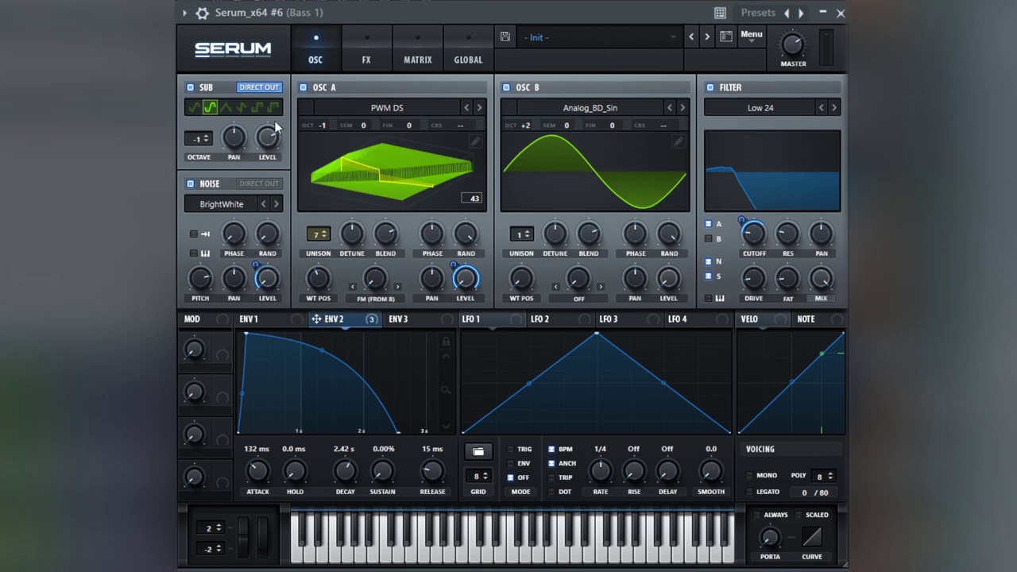
pyautogui.moveTo(317, 320); pyautogui.dragTo(259, 123)
pyautogui.moveTo(377, 276)
# Step: Sweep Oscillator A's WT POS up through 50, then settle it at 46
pyautogui.moveTo(322, 285); pyautogui.dragTo(317, 246)
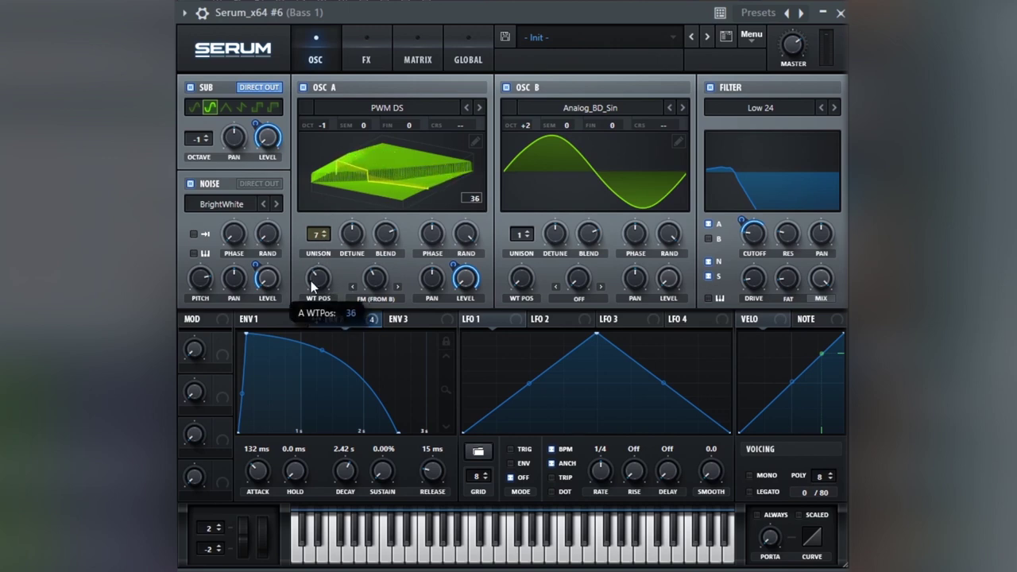
pyautogui.moveTo(313, 286); pyautogui.dragTo(310, 257)
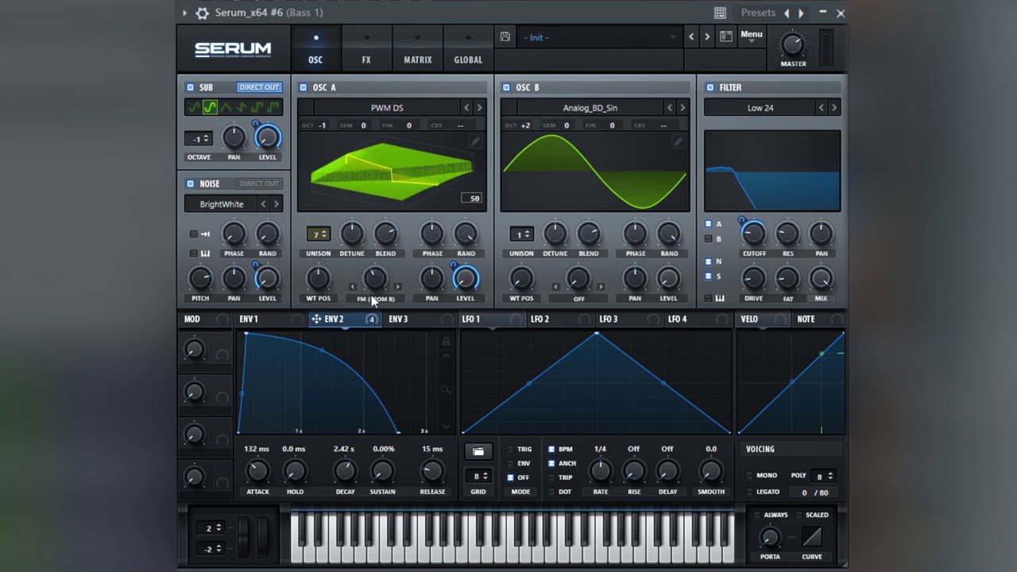
pyautogui.moveTo(322, 288); pyautogui.dragTo(322, 292)
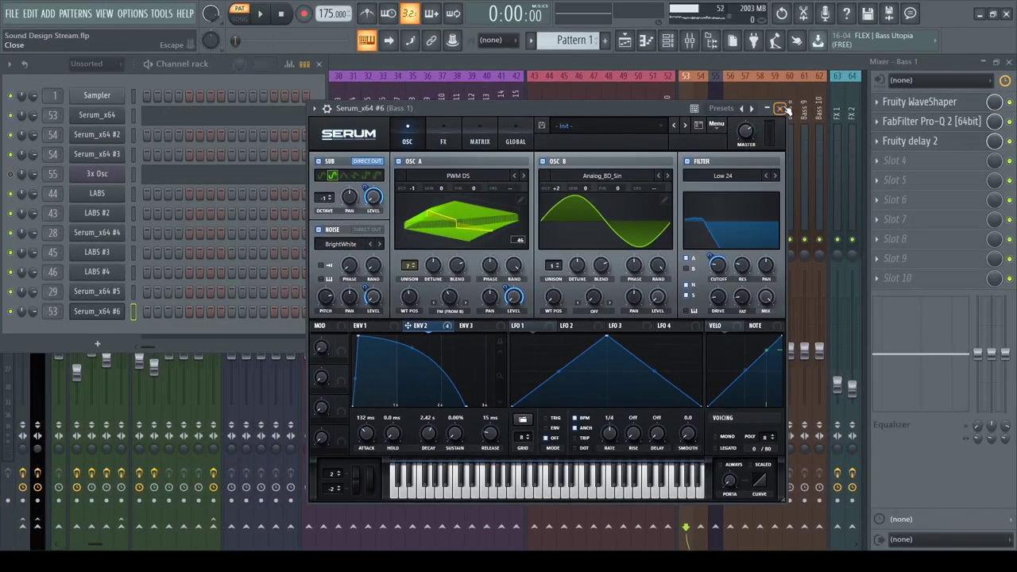
# Step: Close the Serum plugin window to get back to the Mixer
pyautogui.click(781, 108)
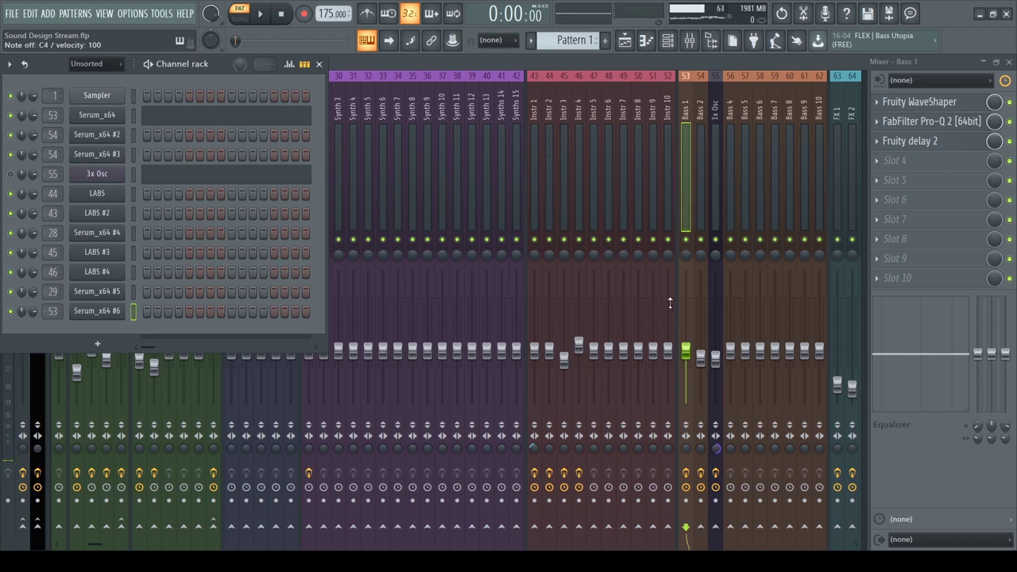
# Step: Review the Fruity WaveShaper curve on Bass 1, then open and position the FabFilter Pro-Q 2 window
pyautogui.click(928, 102)
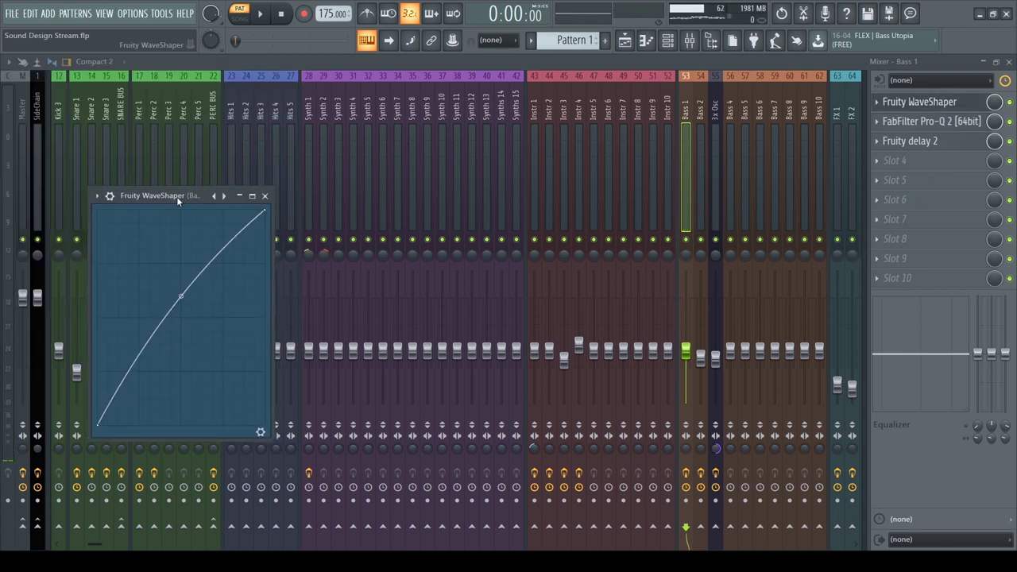
pyautogui.moveTo(177, 197); pyautogui.dragTo(441, 127)
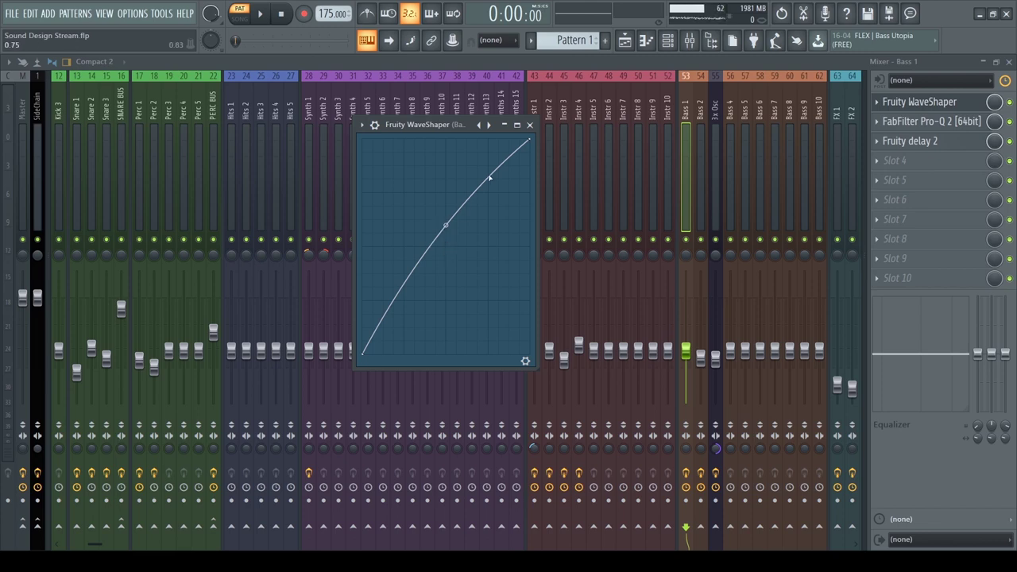
pyautogui.click(530, 126)
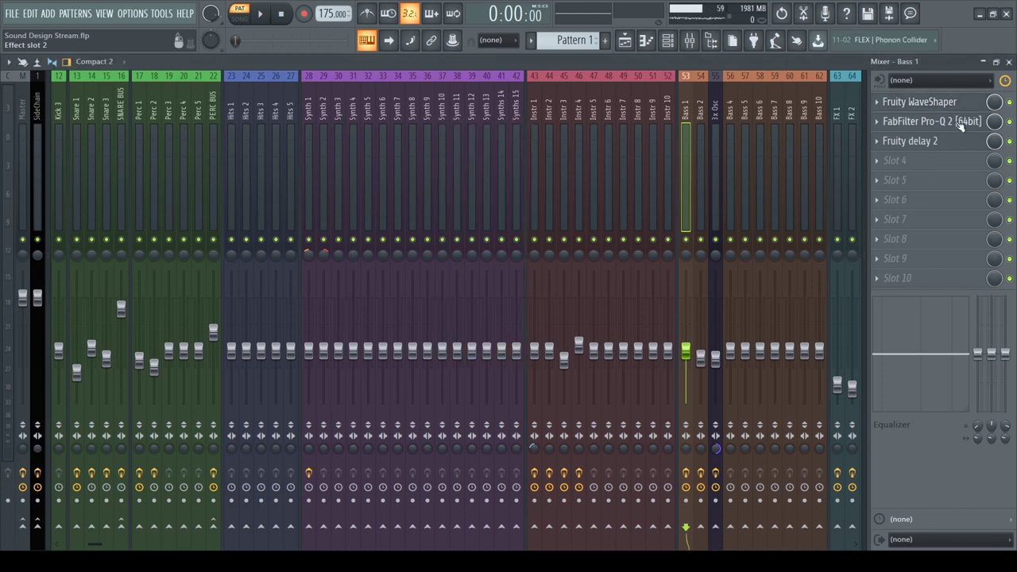
pyautogui.click(962, 127)
pyautogui.moveTo(358, 176); pyautogui.dragTo(533, 113)
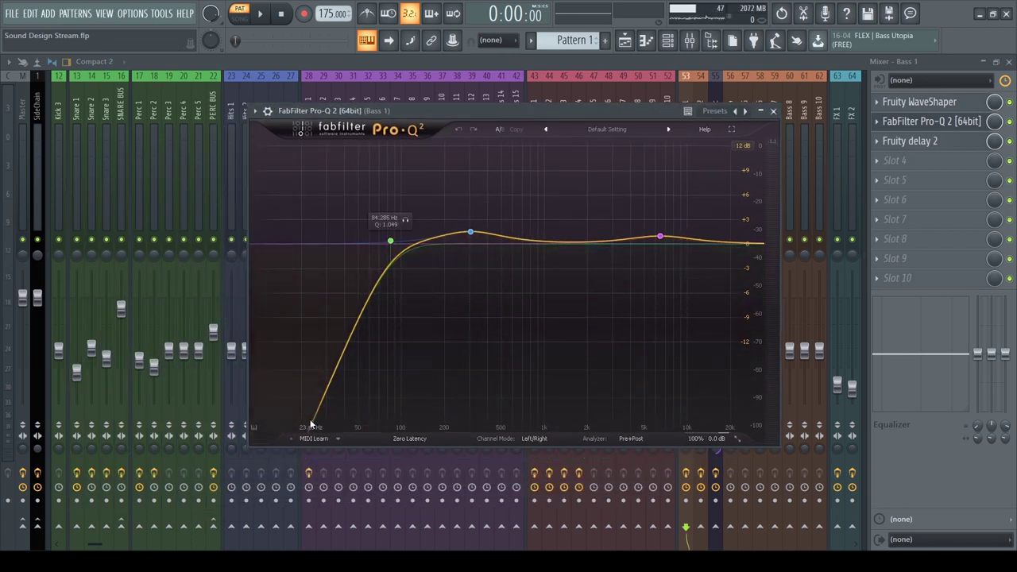
# Step: Show the Pro-Q 2 low-cut band panel: 12 dB/oct cut near 84 Hz
pyautogui.click(391, 242)
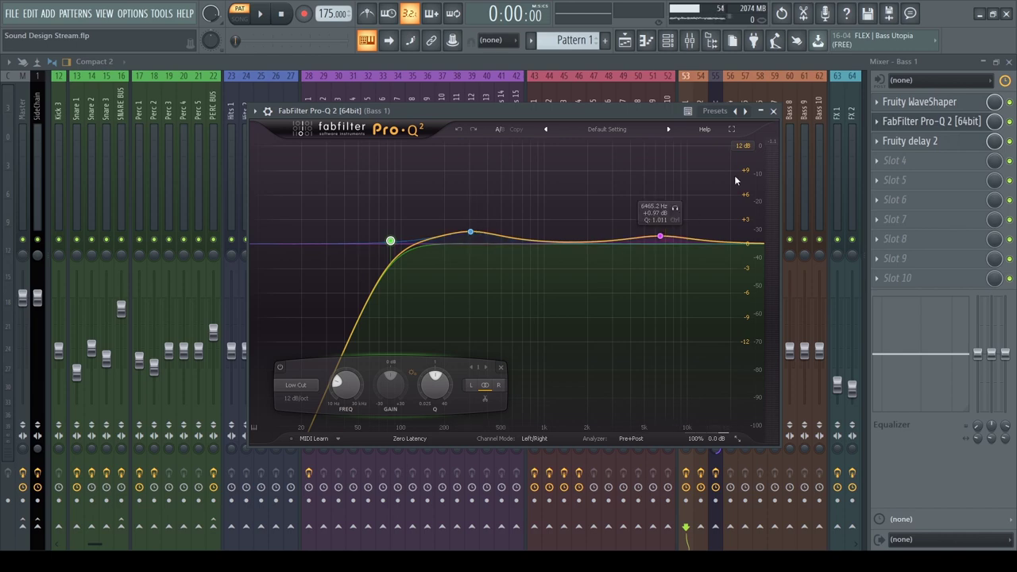
# Step: Close Pro-Q 2, review Bass 1's Fruity Delay 2 settings, then return to the Playlist
pyautogui.click(774, 111)
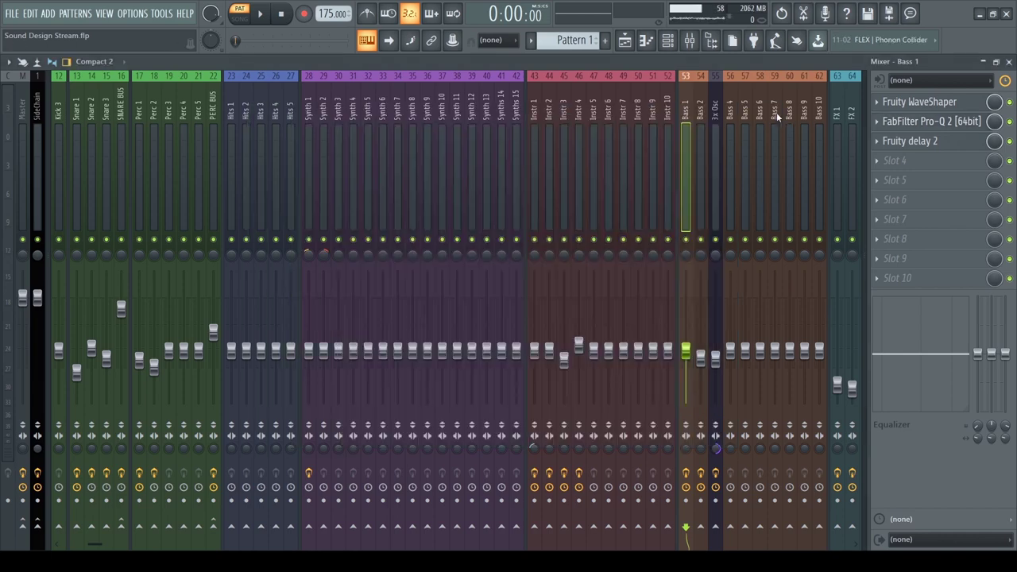
pyautogui.click(910, 140)
pyautogui.moveTo(214, 216); pyautogui.dragTo(468, 208)
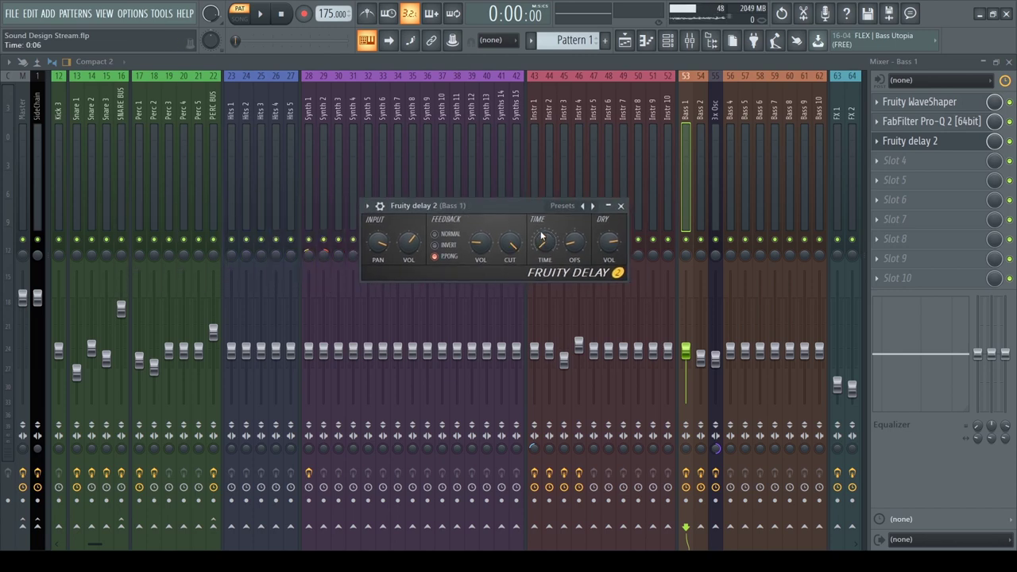
pyautogui.click(621, 206)
pyautogui.click(625, 40)
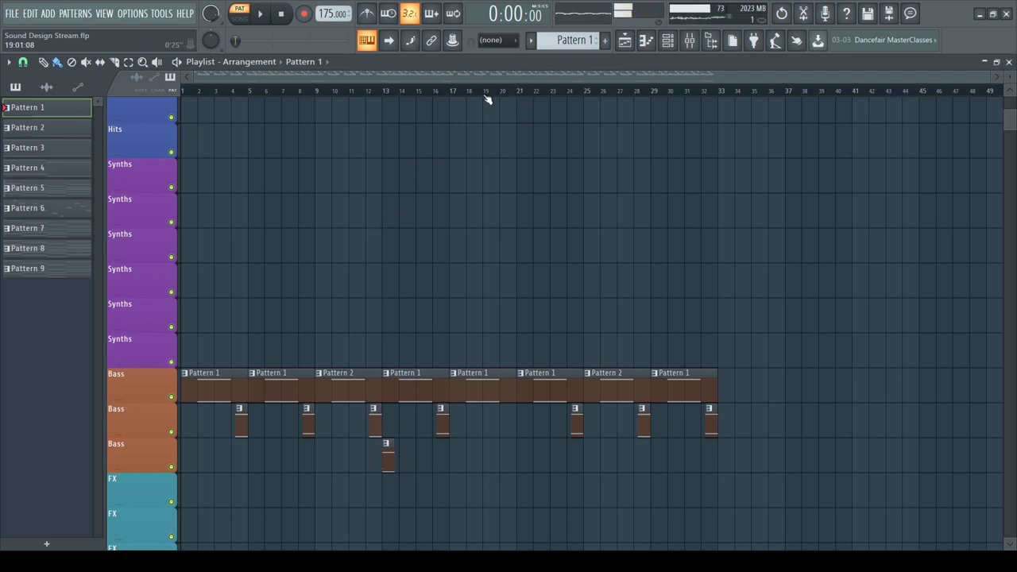
# Step: Open the first Serum channel and browse the Foghorn 01 patch's FX, Matrix, Global and OSC pages
pyautogui.click(667, 40)
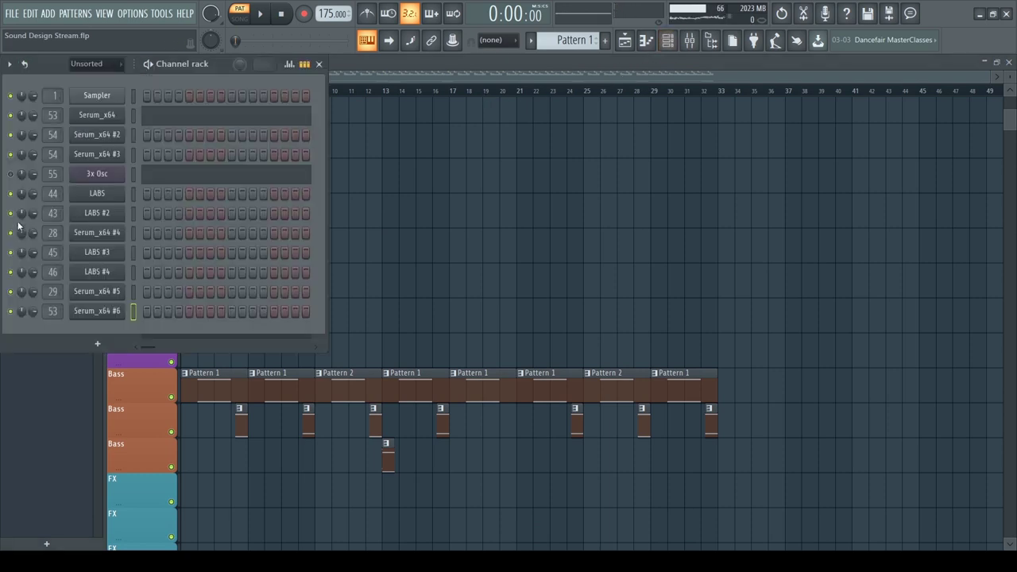
pyautogui.click(101, 115)
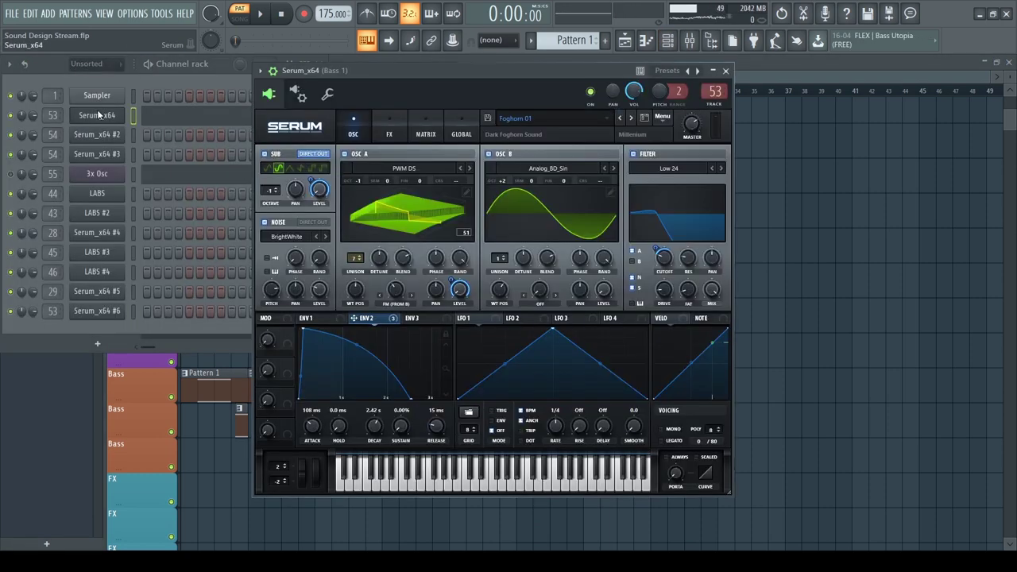
pyautogui.click(391, 130)
pyautogui.click(426, 129)
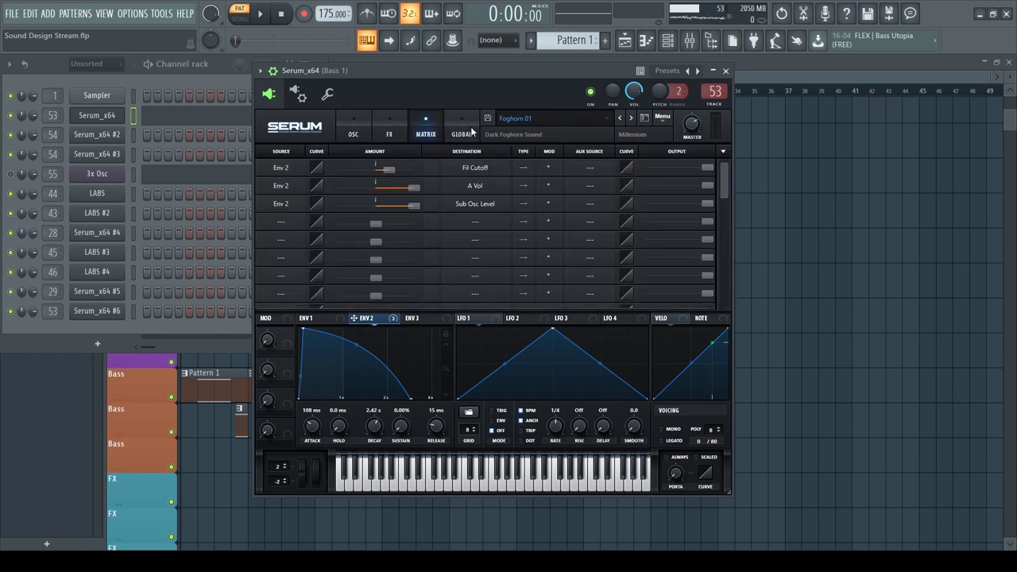
pyautogui.click(471, 131)
pyautogui.click(422, 131)
pyautogui.click(389, 130)
pyautogui.click(358, 131)
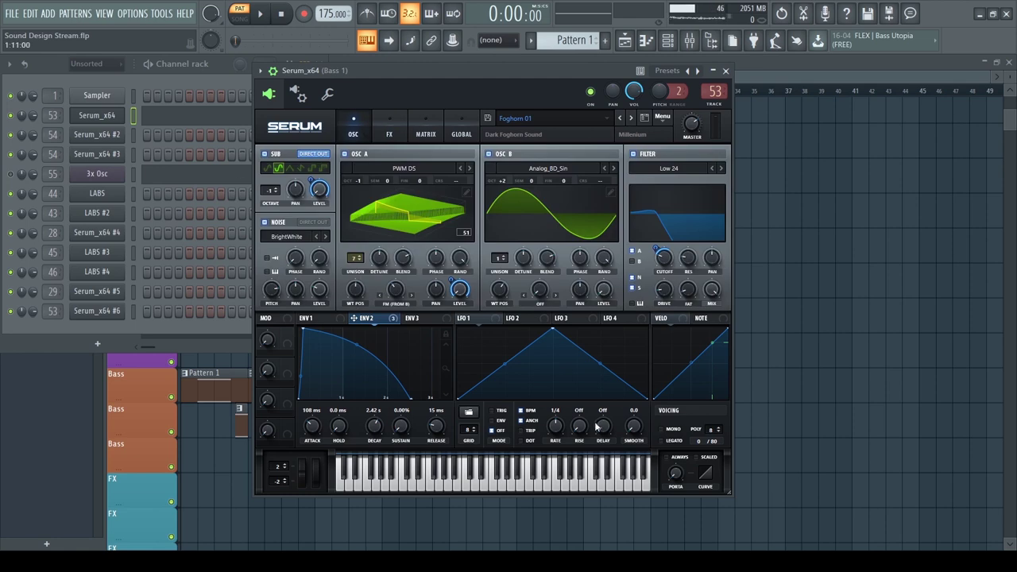
# Step: Close Serum and bring the Playlist arrangement back to the front
pyautogui.click(714, 72)
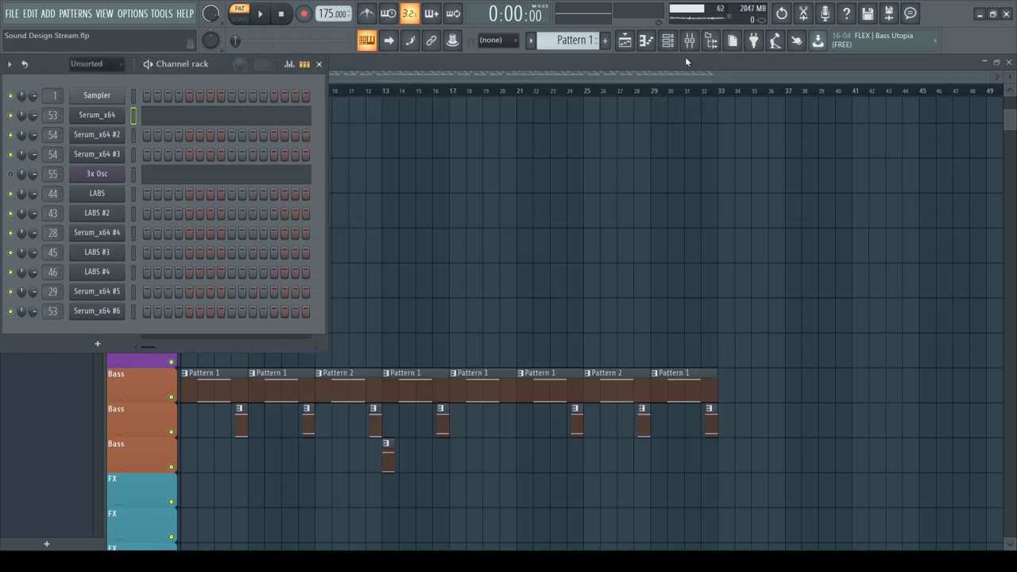
pyautogui.click(603, 75)
pyautogui.moveTo(987, 77); pyautogui.dragTo(768, 159)
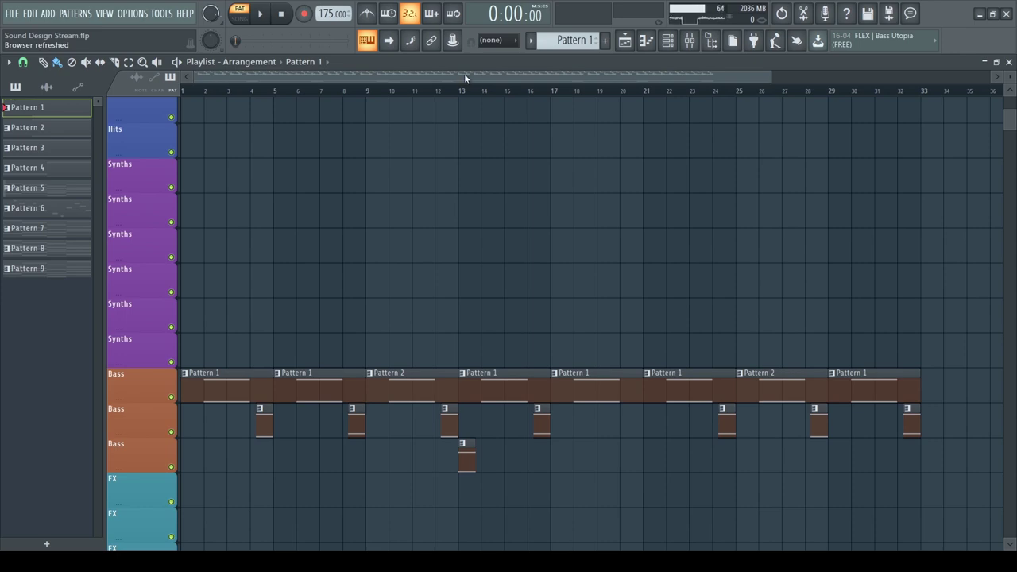
# Step: Zoom and scroll the Playlist using the scrollbar end and mouse wheel
pyautogui.moveTo(769, 77); pyautogui.dragTo(737, 77)
pyautogui.scroll(8, 564, 297)
pyautogui.keyDown('ctrl'); pyautogui.scroll(-2, 467, 296); pyautogui.keyUp('ctrl')
pyautogui.scroll(-8, 377, 278)
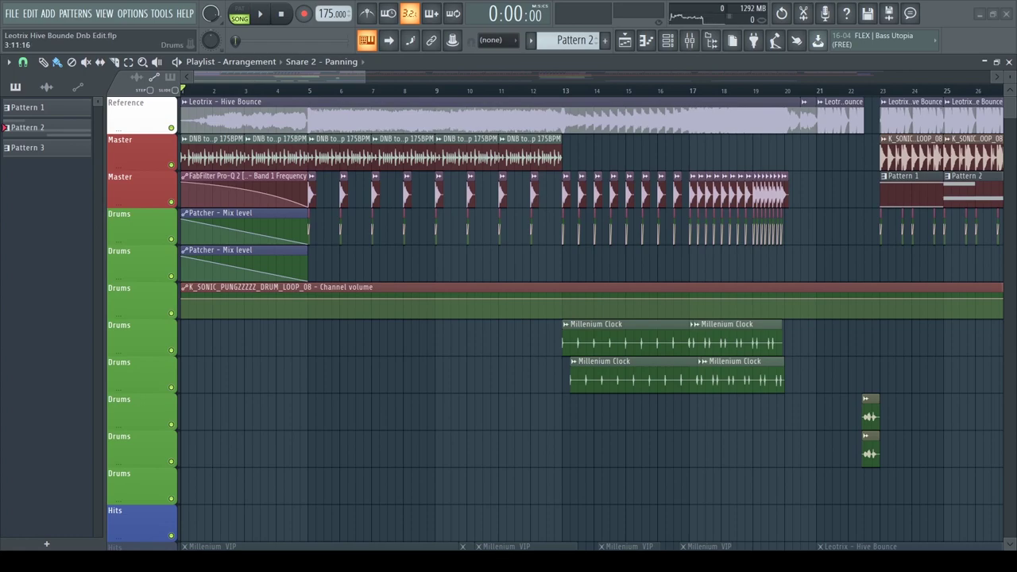
# Step: Drag across the time ruler to select bars 1 to 37
pyautogui.scroll(-5, 556, 318)
pyautogui.scroll(-3, 557, 318)
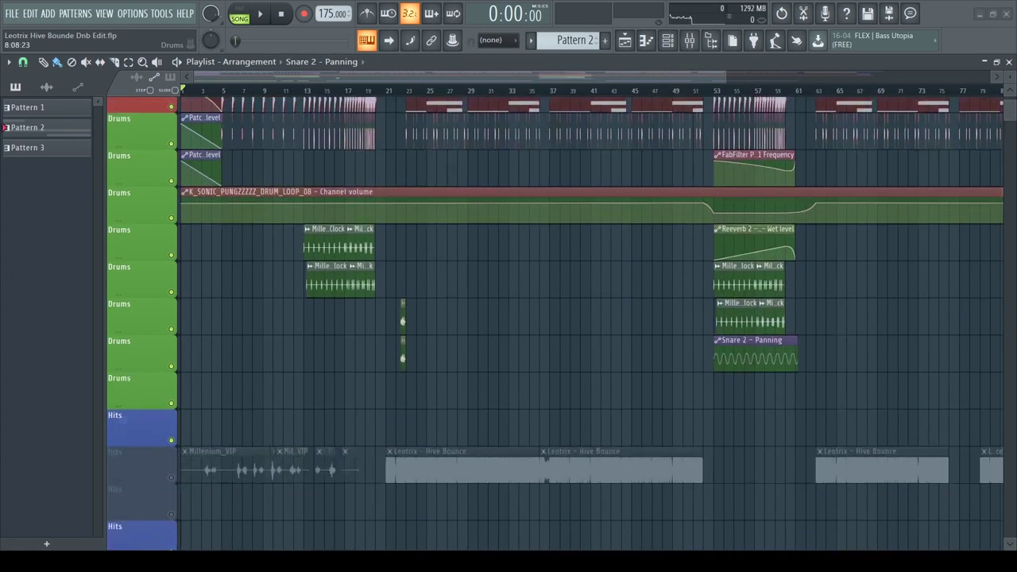
pyautogui.scroll(-3, 556, 317)
pyautogui.scroll(4, 556, 318)
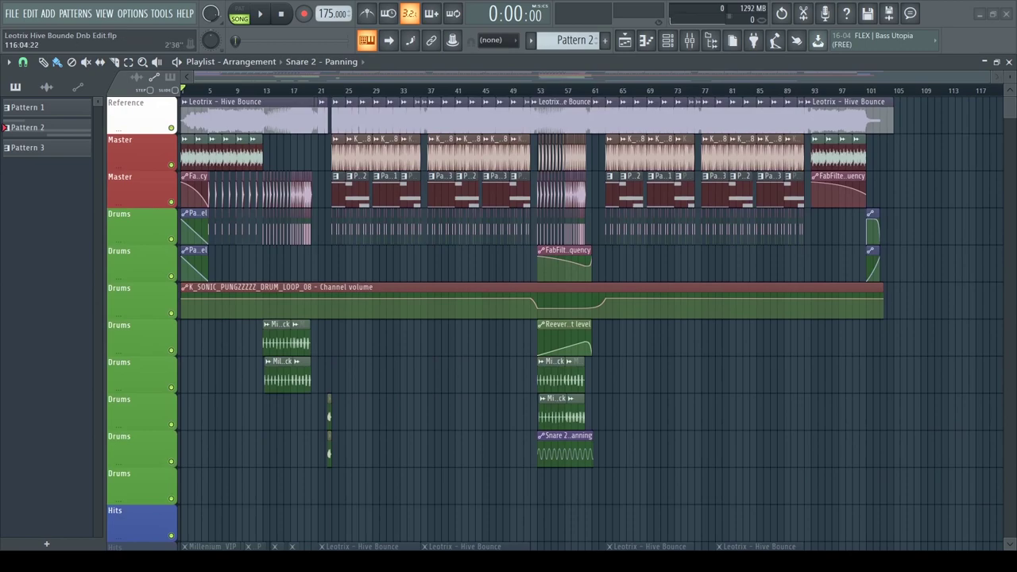
pyautogui.scroll(6, 524, 321)
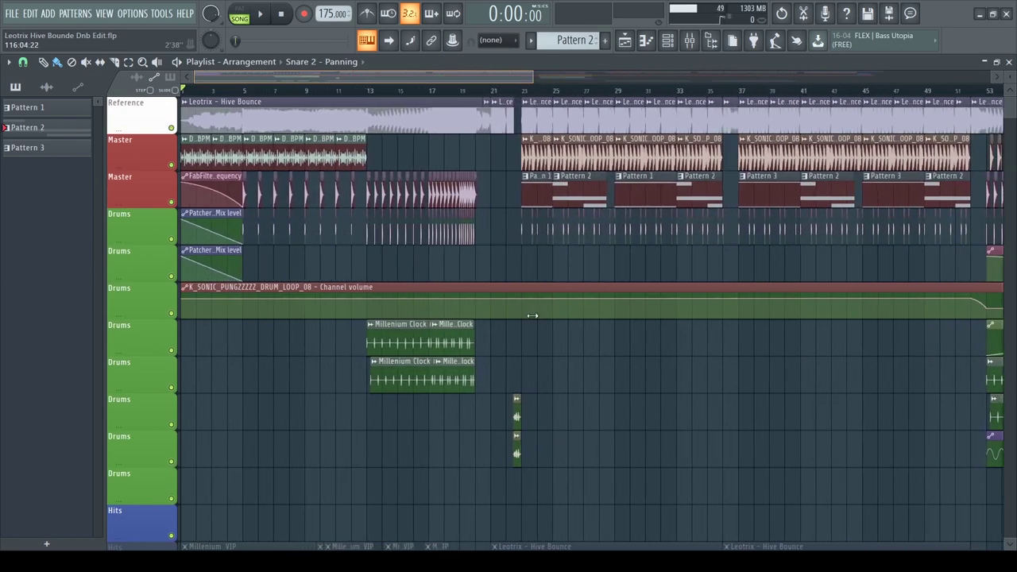
pyautogui.scroll(-1, 525, 321)
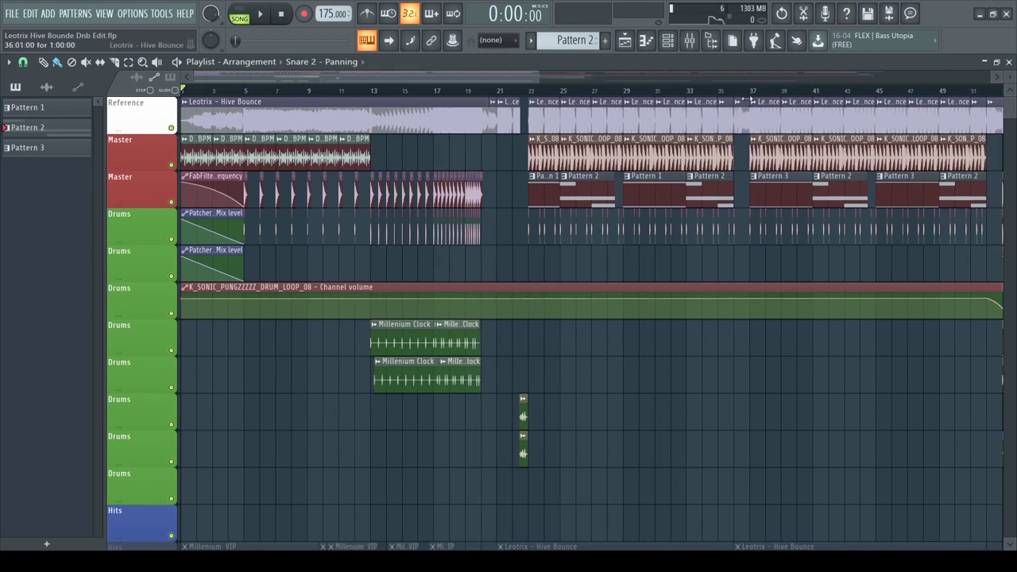
pyautogui.moveTo(753, 95); pyautogui.dragTo(183, 94)
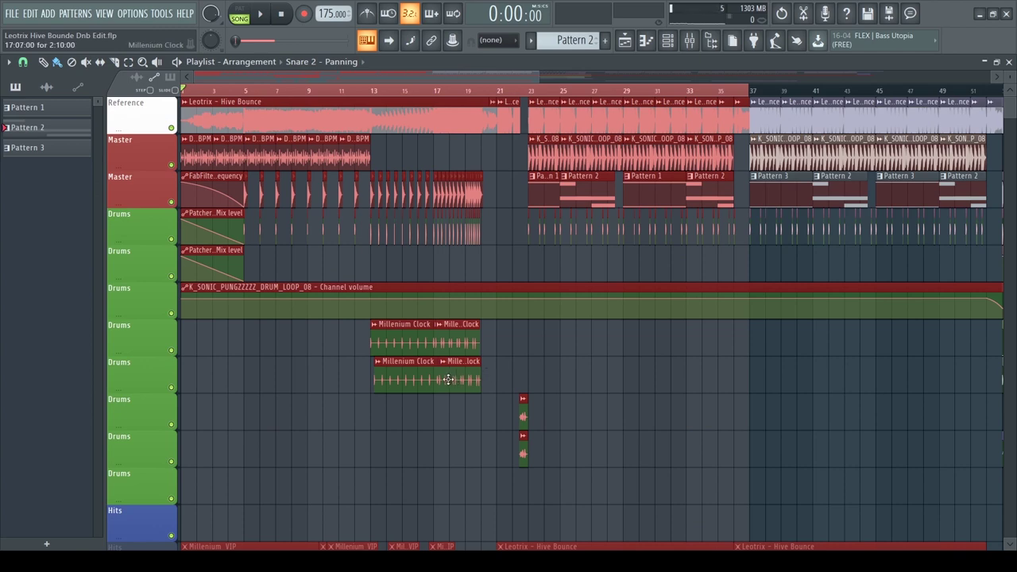
# Step: Move the song position to bar 37 and redraw the bars 1–37 selection
pyautogui.scroll(4, 739, 243)
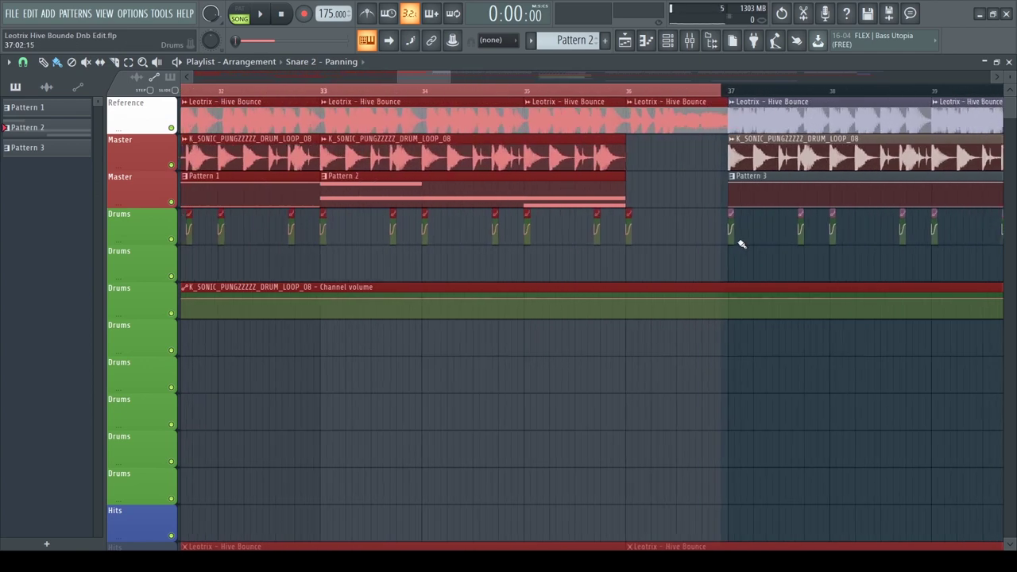
pyautogui.click(729, 91)
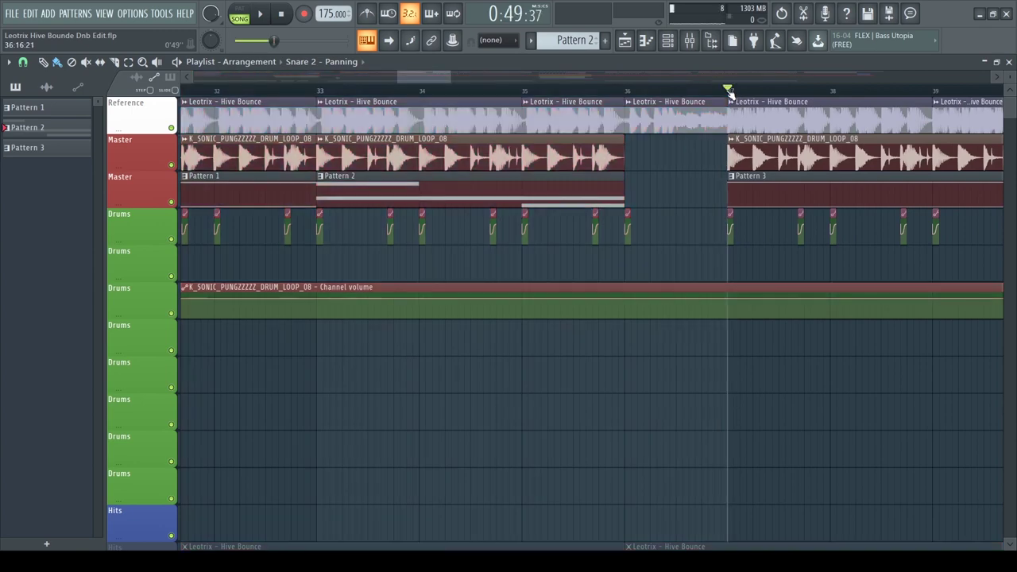
pyautogui.scroll(-4, 731, 101)
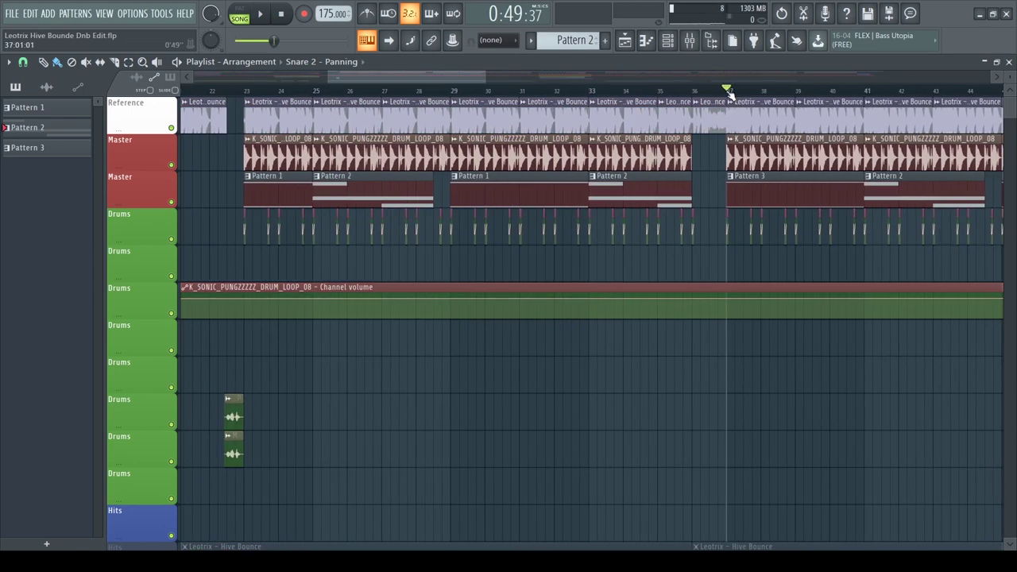
pyautogui.moveTo(729, 91); pyautogui.dragTo(183, 90)
pyautogui.scroll(-4, 438, 336)
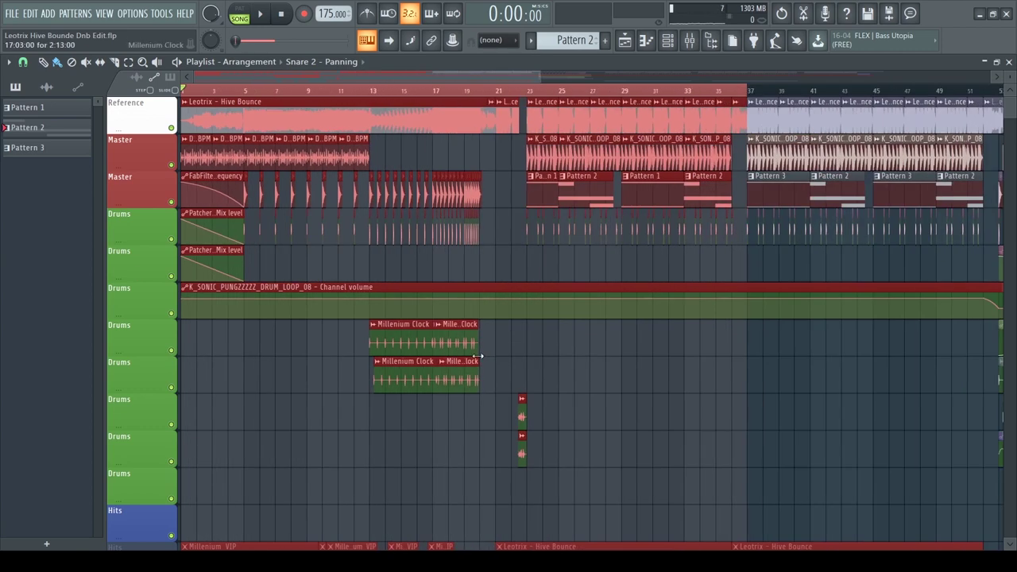
pyautogui.scroll(-1, 475, 361)
pyautogui.scroll(-1, 460, 368)
pyautogui.scroll(1, 469, 333)
pyautogui.scroll(6, 504, 199)
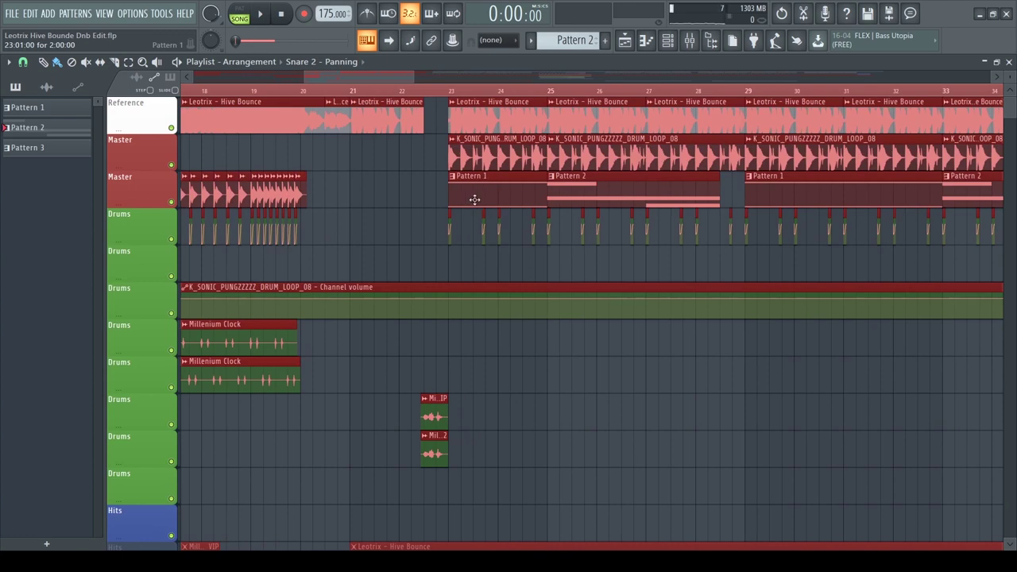
pyautogui.scroll(-4, 681, 246)
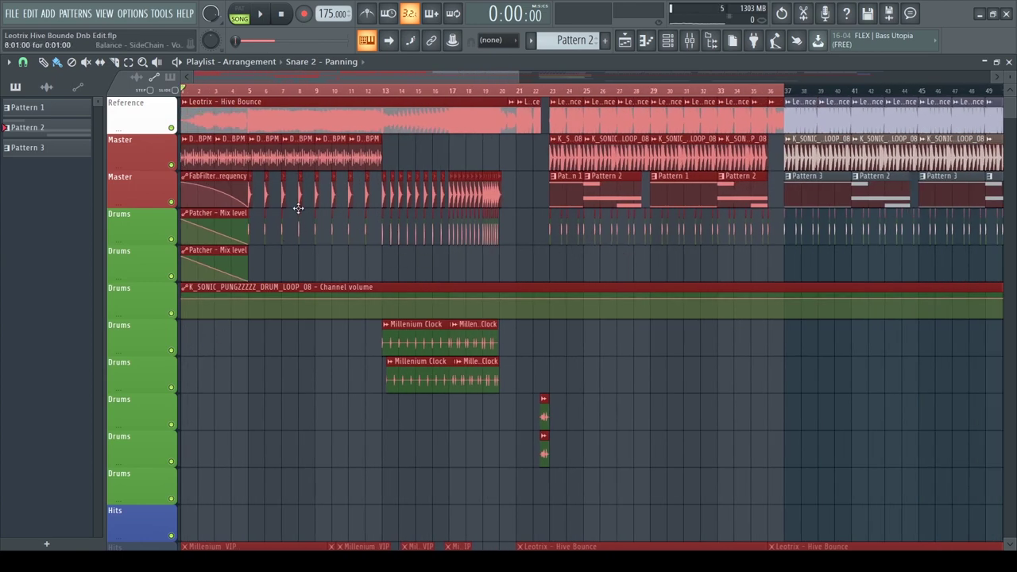
# Step: Play the bars 1–37 selection, zooming the Playlist while it plays
pyautogui.press('space')
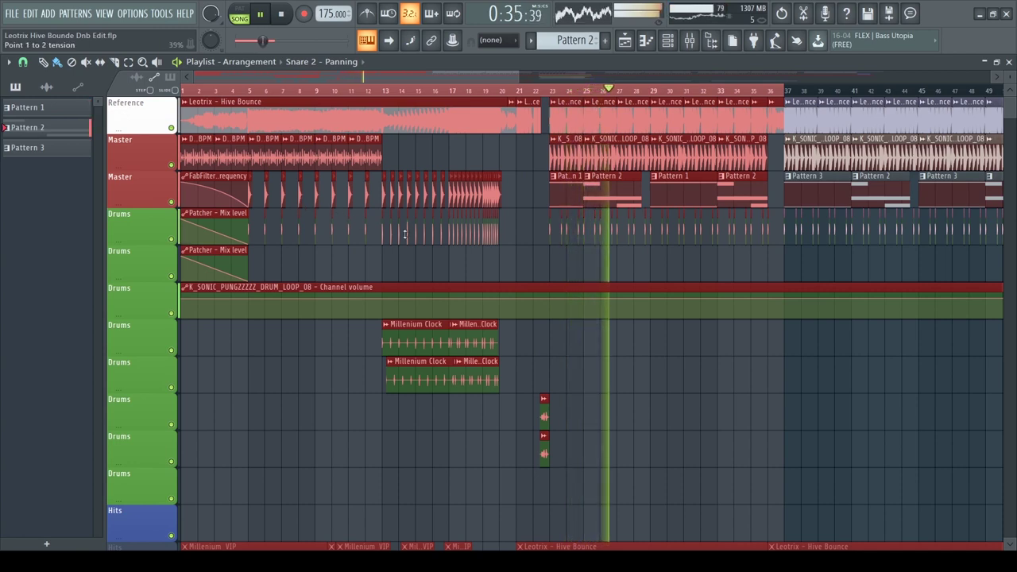
pyautogui.keyDown('ctrl'); pyautogui.scroll(1, 755, 370); pyautogui.keyUp('ctrl')
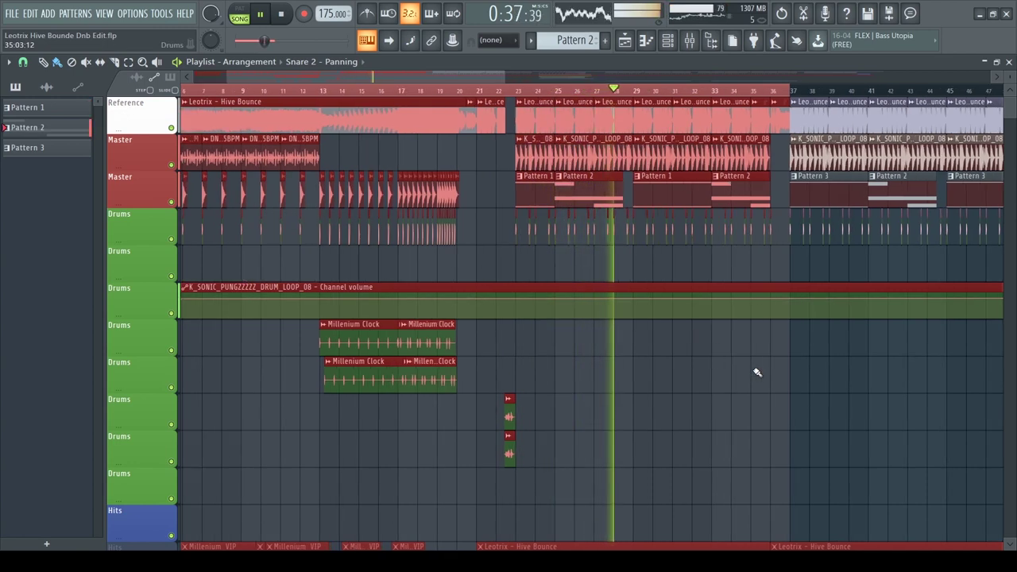
pyautogui.scroll(5, 756, 372)
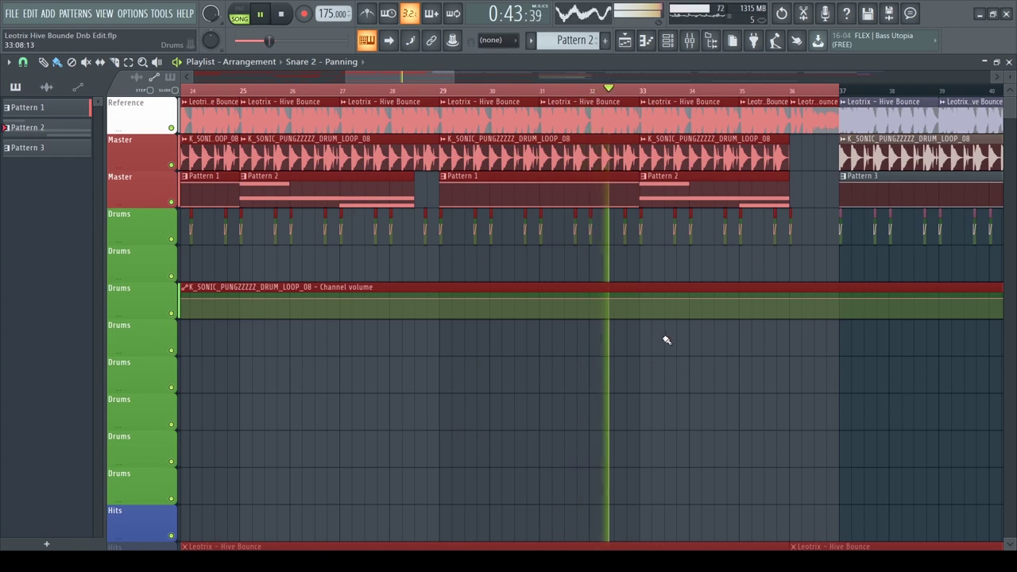
pyautogui.scroll(-3, 762, 320)
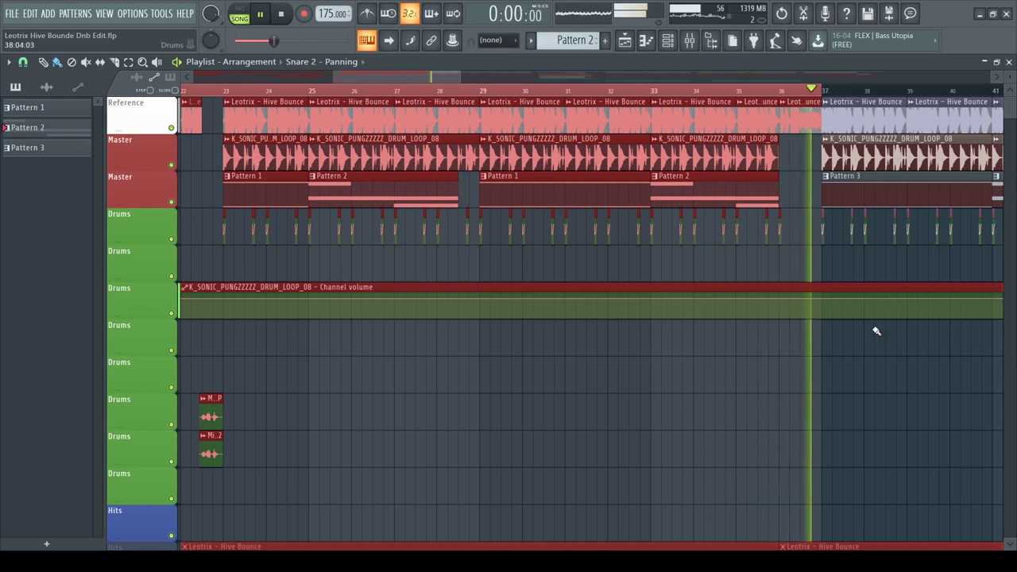
# Step: Stop playback and zoom the Playlist view
pyautogui.press('space')
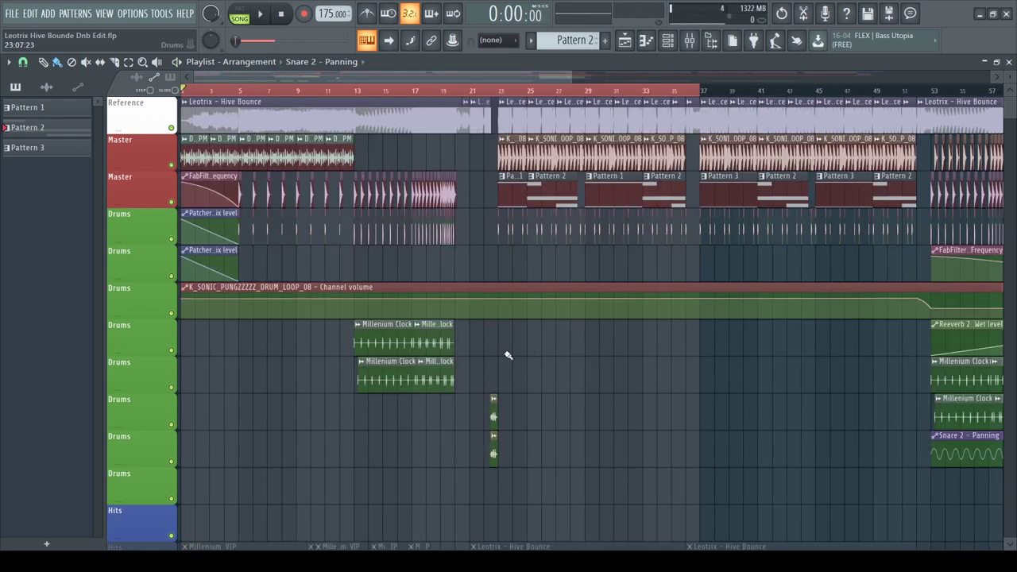
pyautogui.scroll(1, 509, 355)
pyautogui.scroll(2, 508, 355)
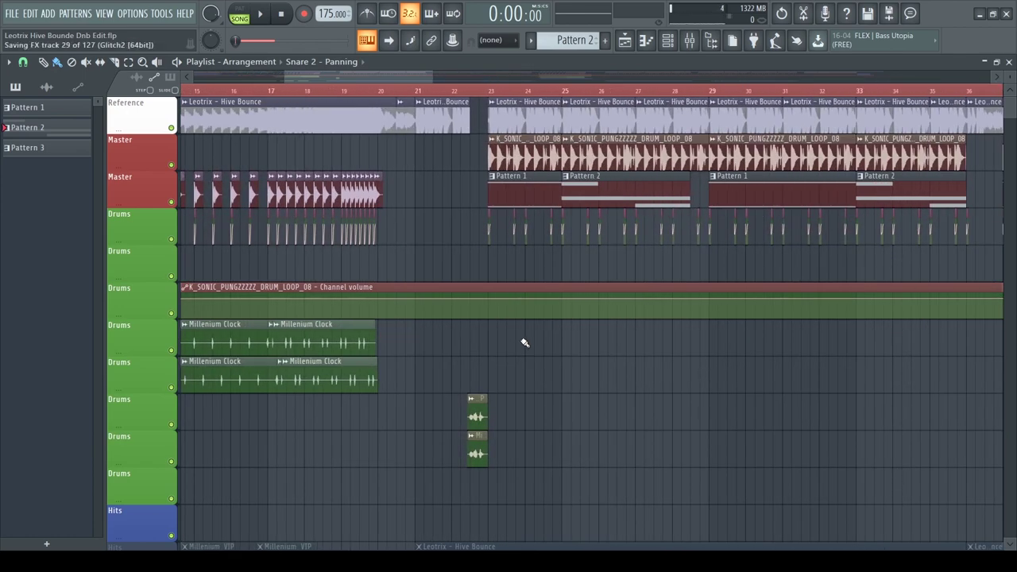
pyautogui.scroll(-3, 524, 342)
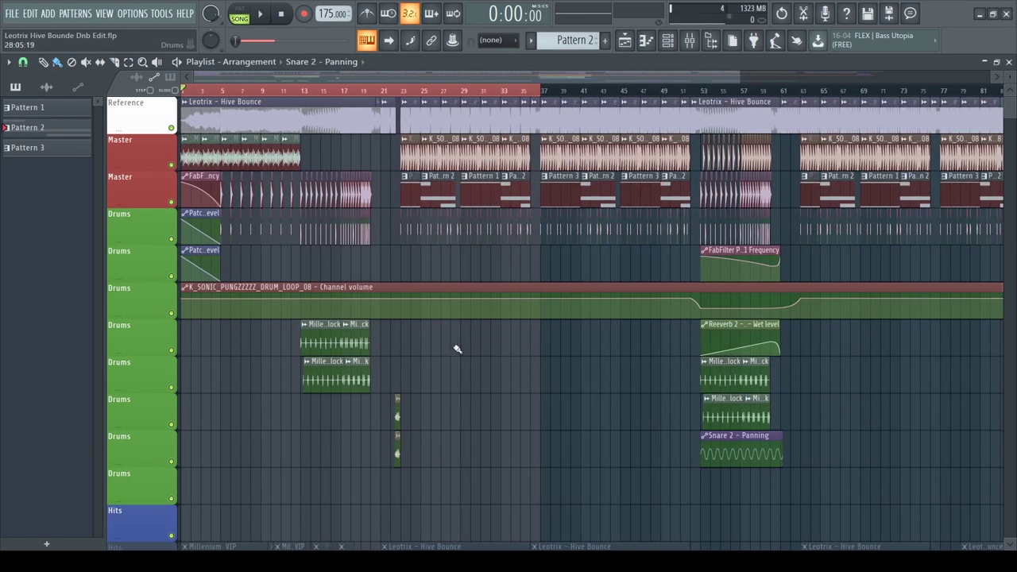
pyautogui.scroll(2, 442, 348)
pyautogui.moveTo(441, 75); pyautogui.dragTo(343, 114)
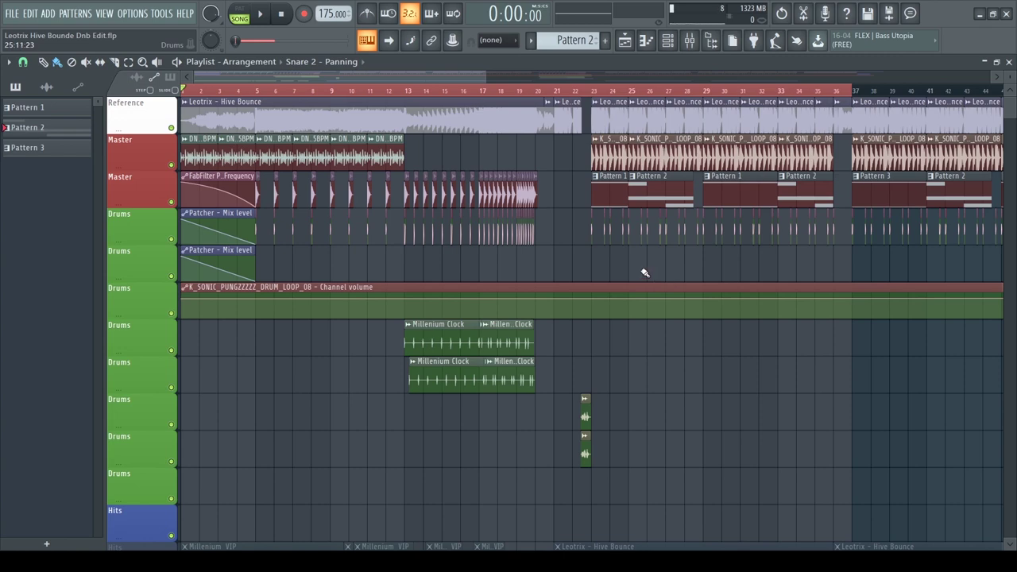
# Step: Zoom and pan the Playlist to view drum Patterns 1–3 and reference clips from bar 23
pyautogui.scroll(3, 645, 272)
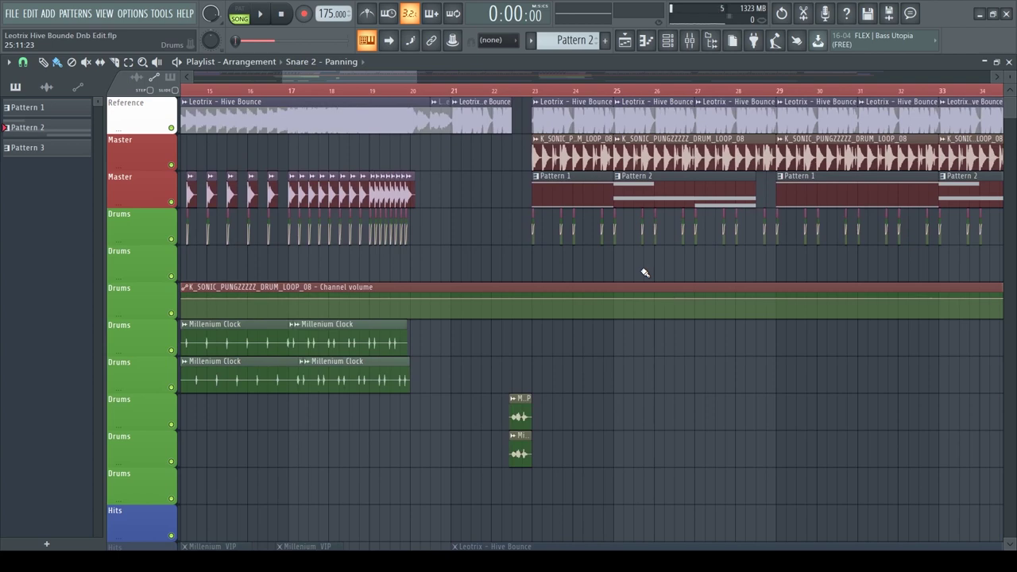
pyautogui.scroll(-2, 644, 273)
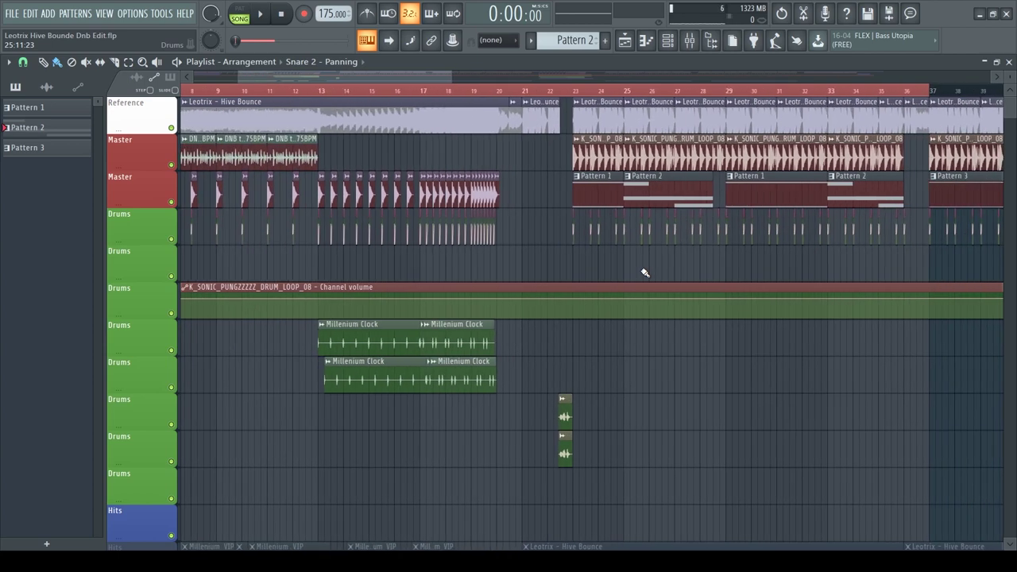
pyautogui.scroll(-3, 643, 273)
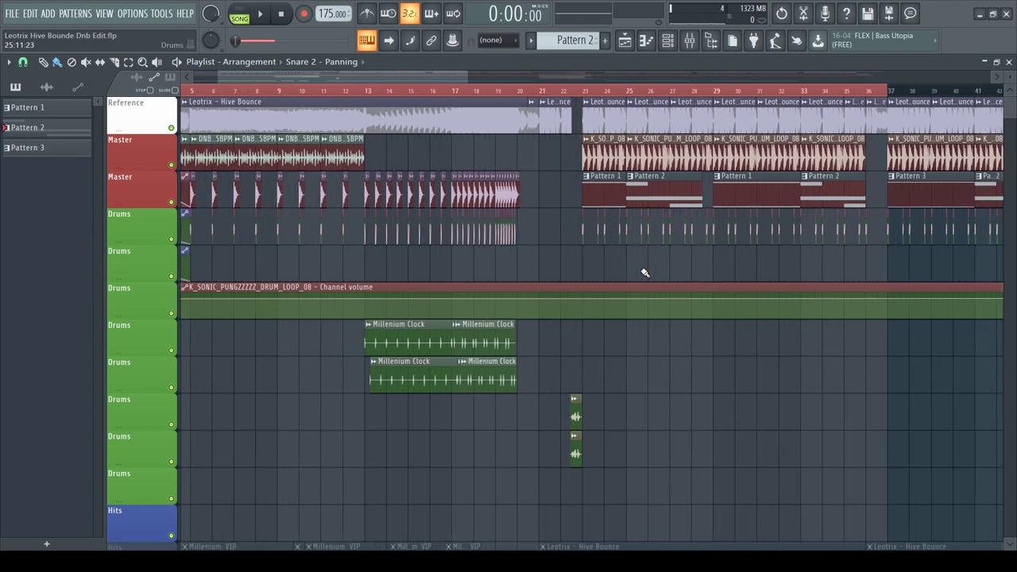
pyautogui.scroll(1, 631, 265)
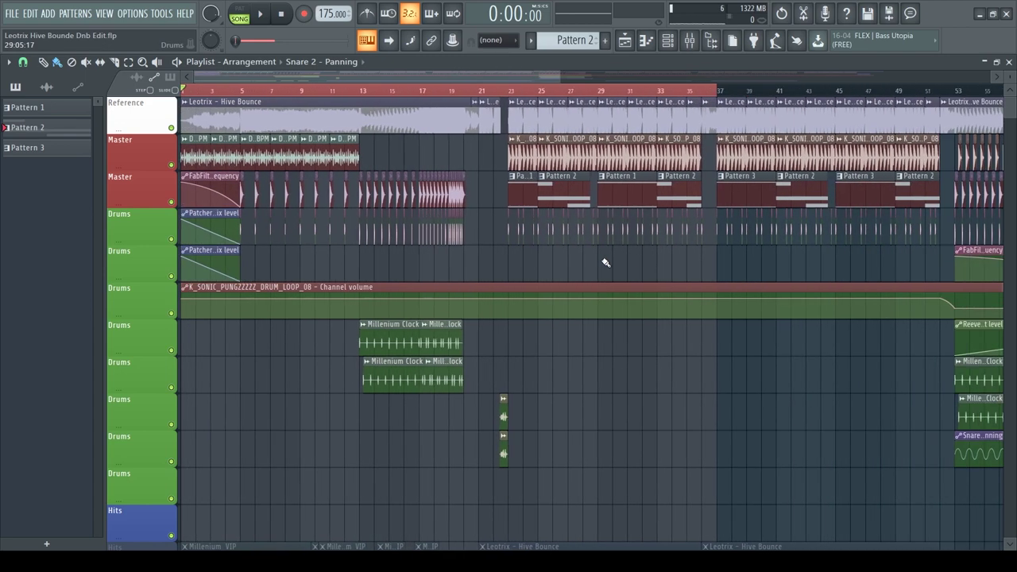
pyautogui.hscroll(-4, 423, 77)
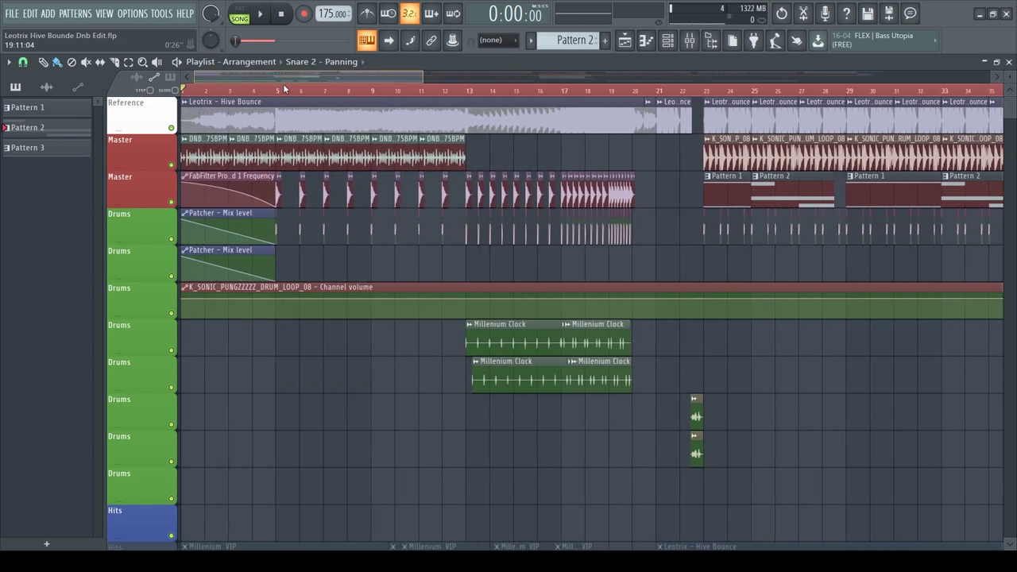
pyautogui.moveTo(423, 81); pyautogui.dragTo(450, 81)
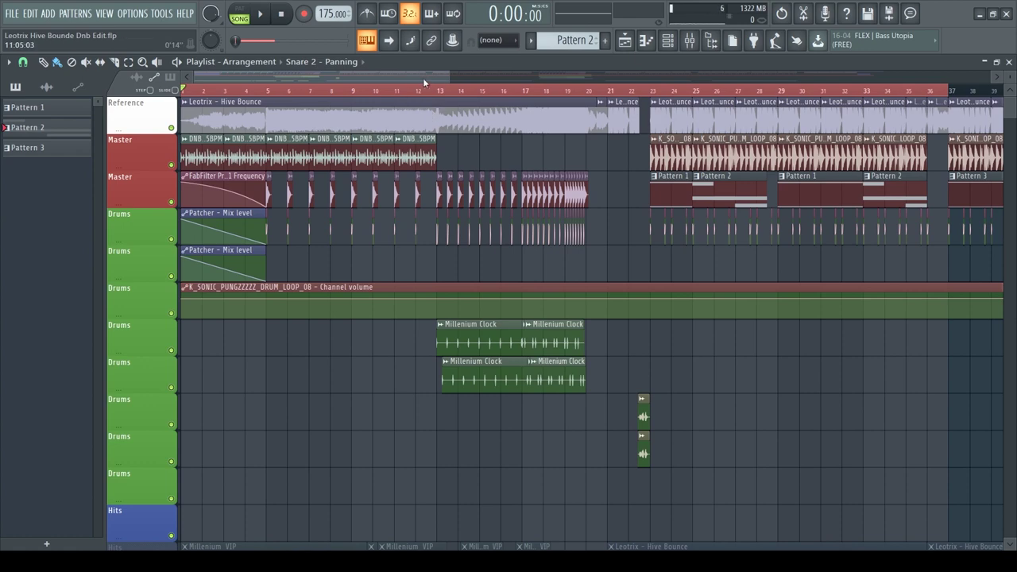
pyautogui.moveTo(450, 77); pyautogui.dragTo(511, 265)
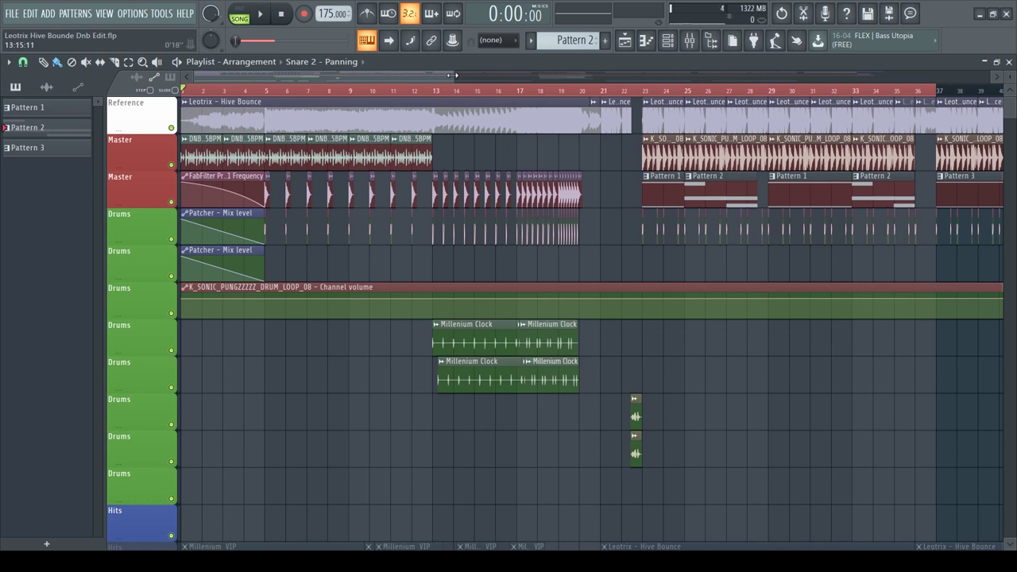
pyautogui.moveTo(453, 77); pyautogui.dragTo(438, 77)
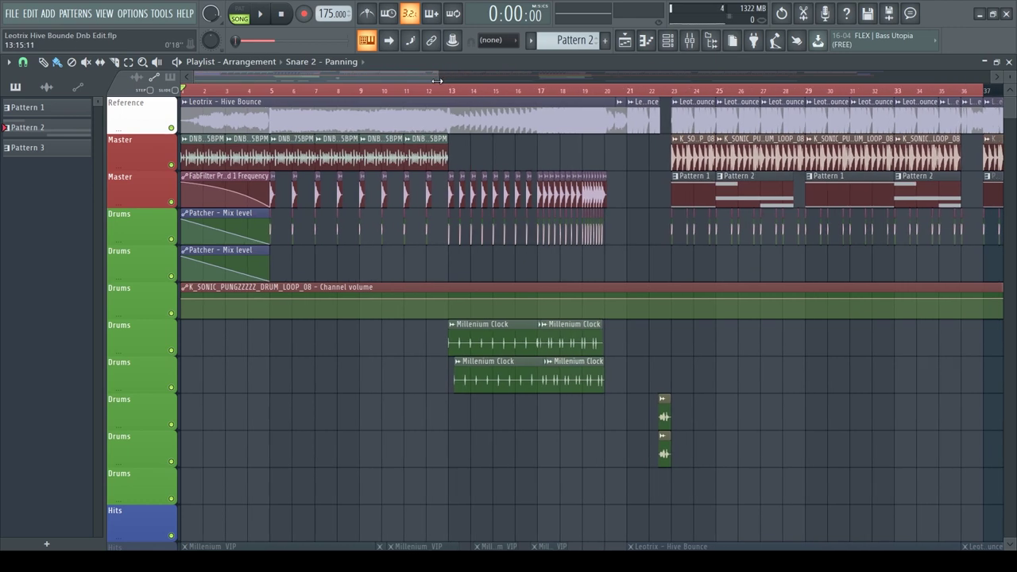